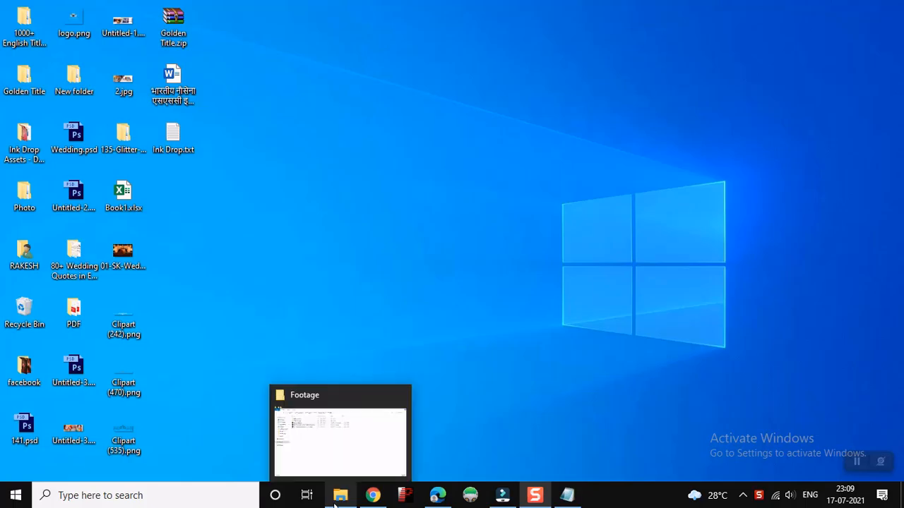
Extract Golden Title.zip from the Footage folder into a new Golden Title subfolder
left_click(339, 404)
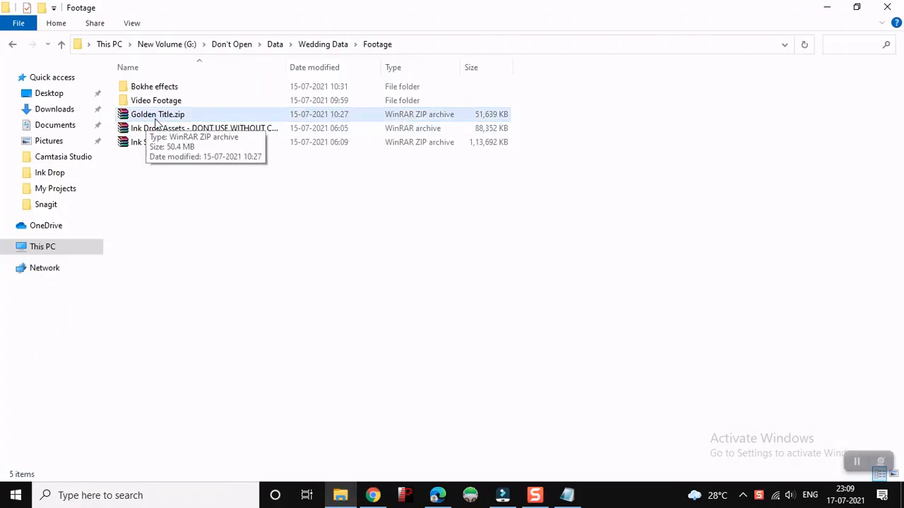
left_click(167, 117)
right_click(167, 116)
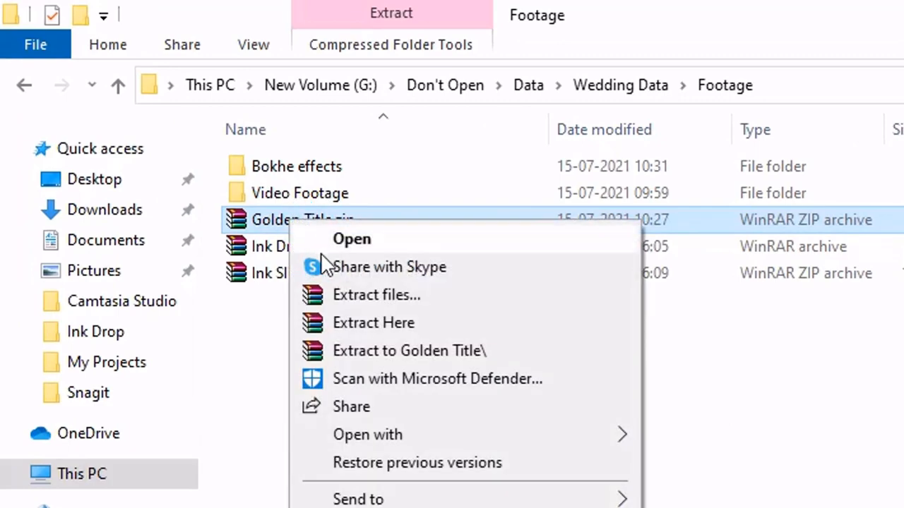
left_click(340, 298)
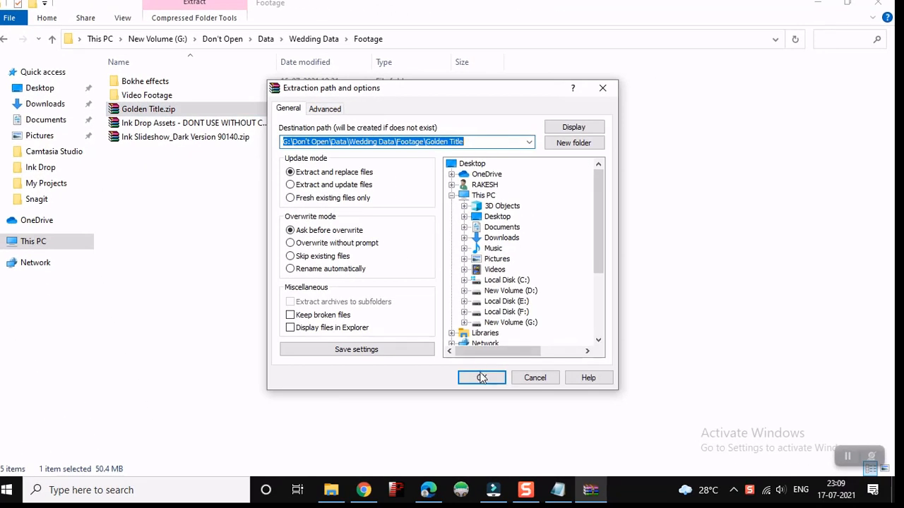
left_click(482, 378)
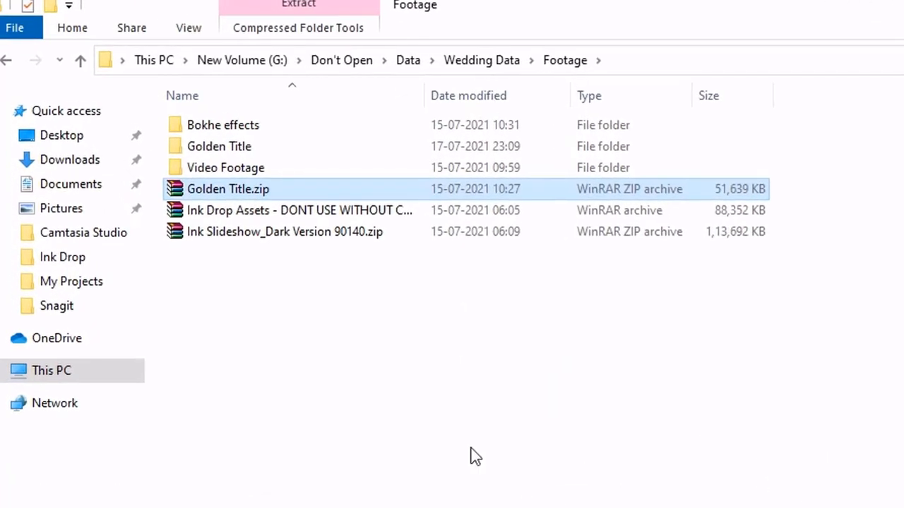
left_click(475, 456)
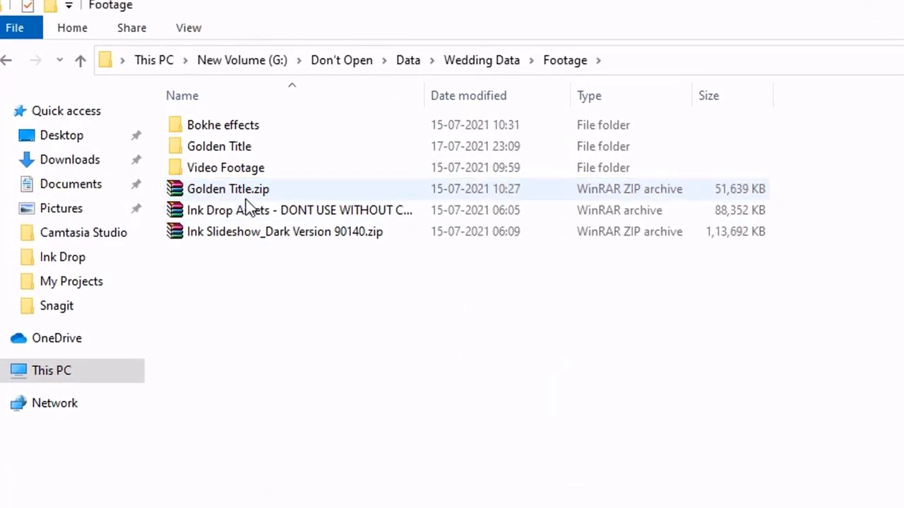
Open the Font folder inside the nested Golden Title folder of the extracted files
double_click(256, 133)
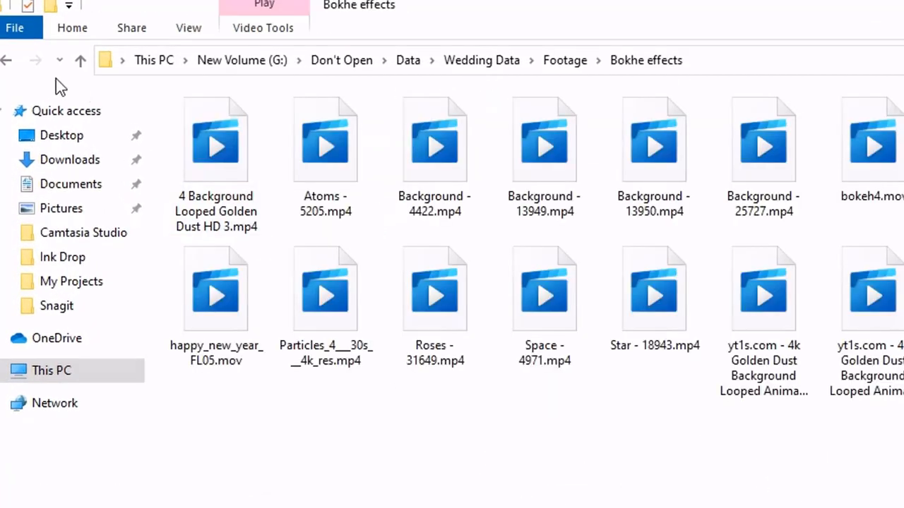
left_click(4, 60)
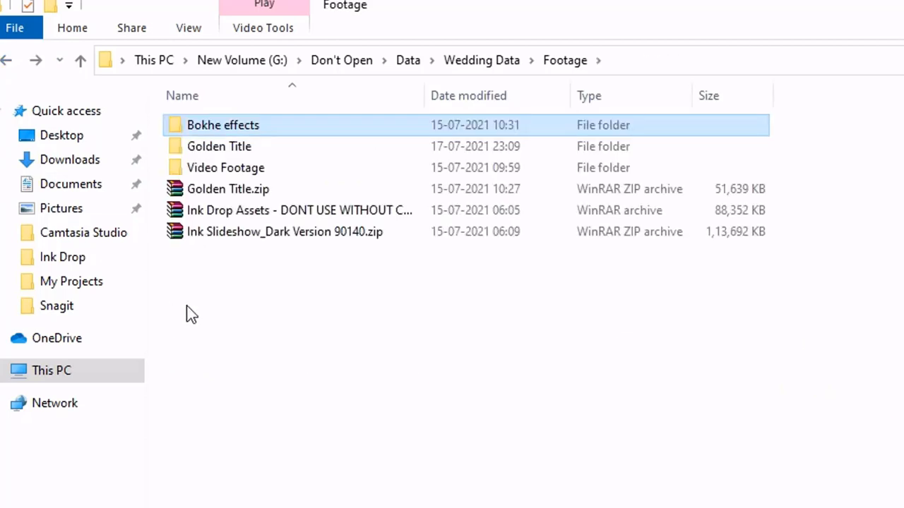
double_click(237, 147)
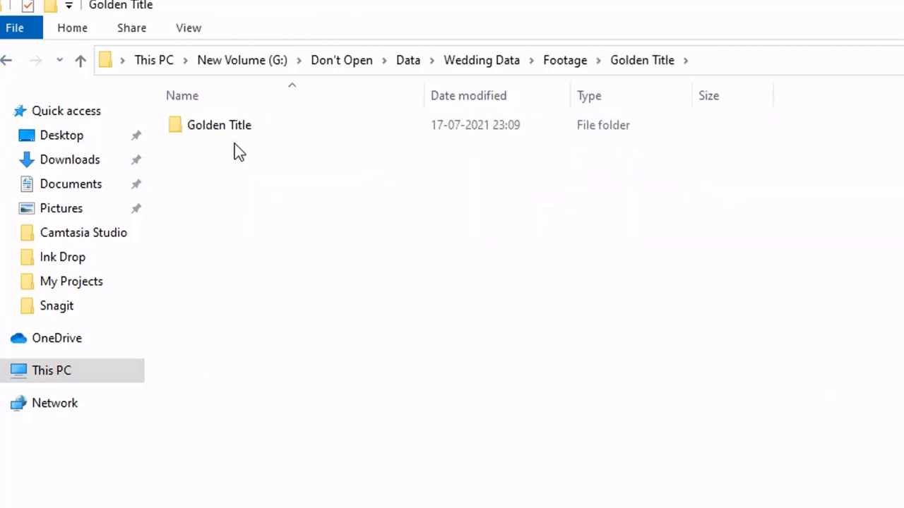
double_click(234, 130)
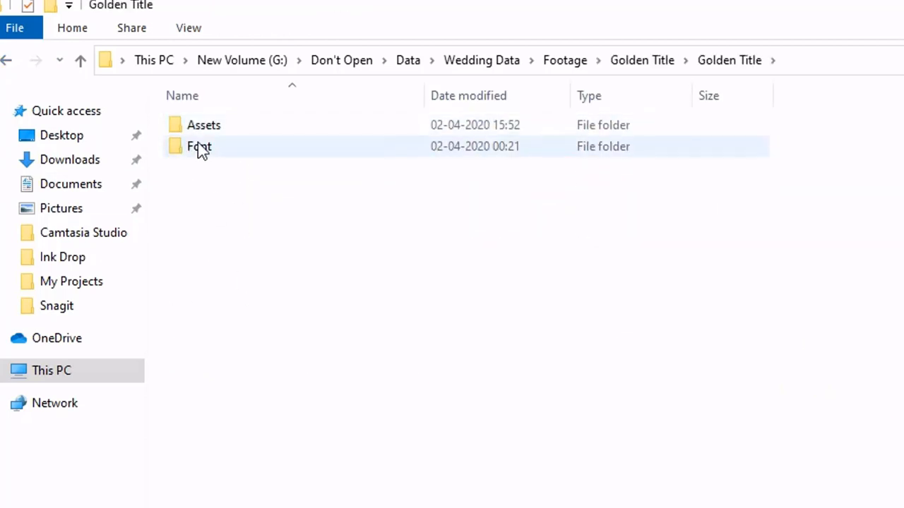
left_click(203, 151)
double_click(203, 152)
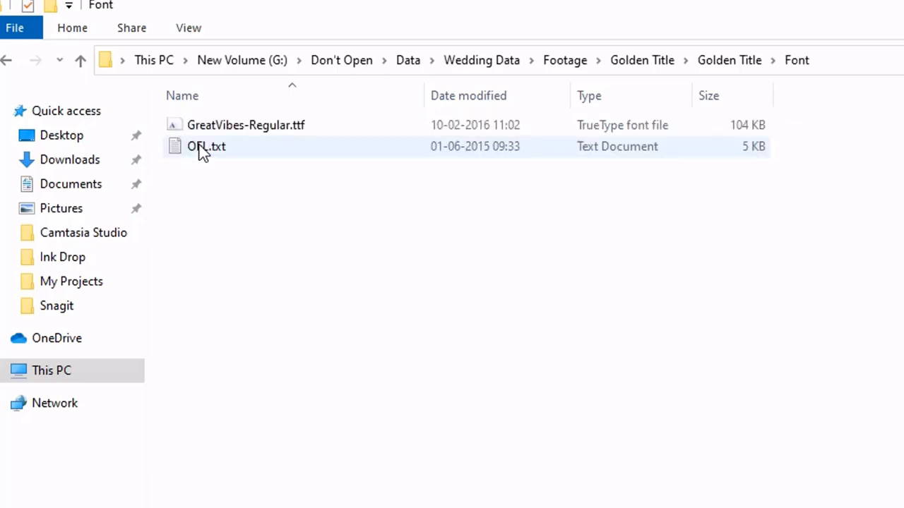
Install the GreatVibes-Regular.ttf font and replace the existing copy
double_click(209, 127)
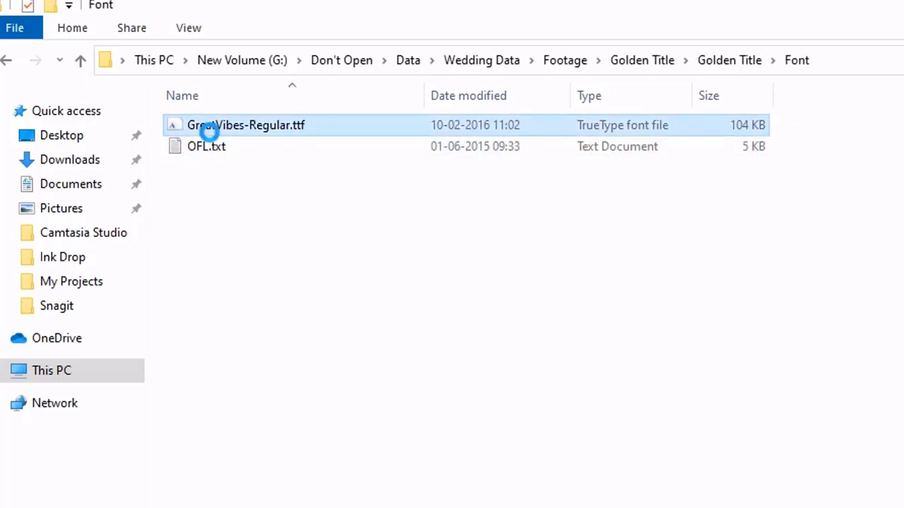
right_click(210, 132)
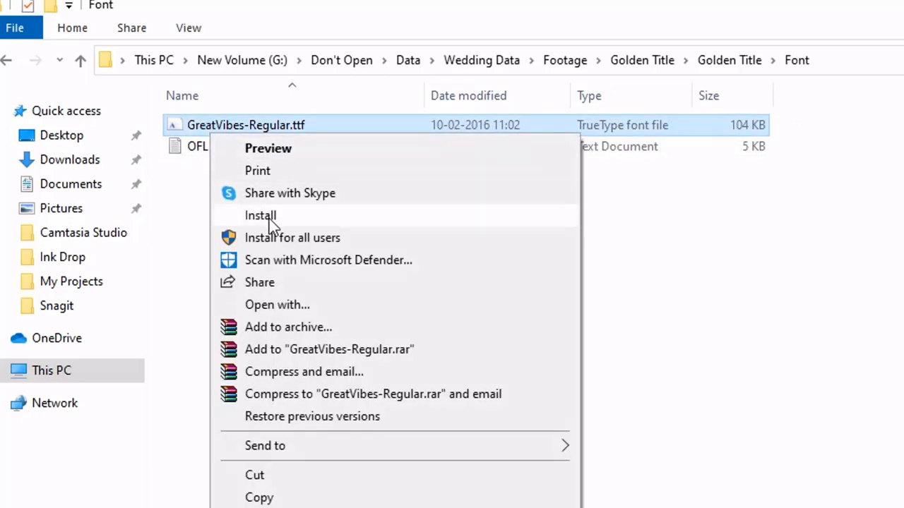
left_click(272, 238)
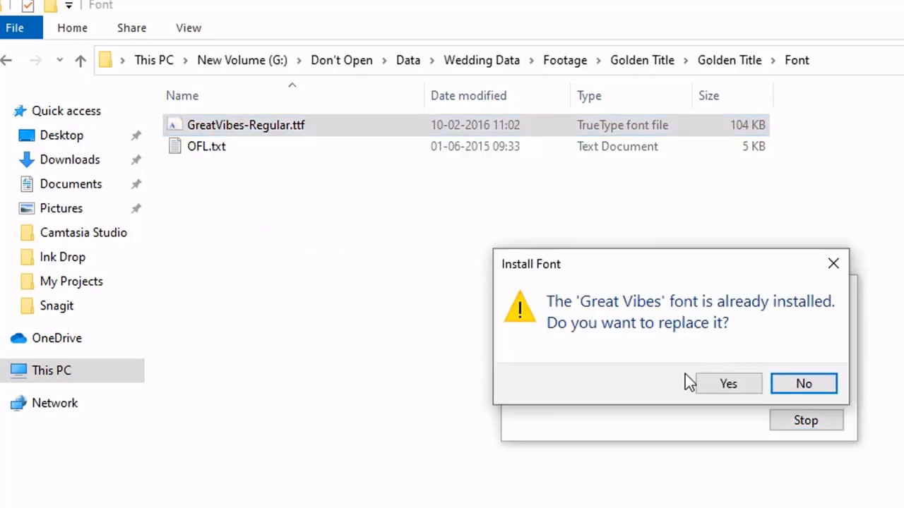
left_click(727, 383)
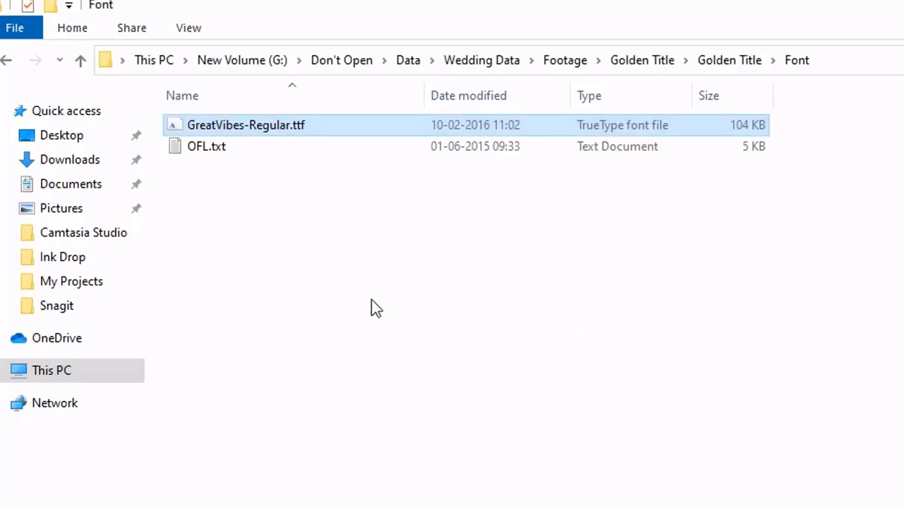
Import all four files from the Golden Title Assets folder into the Wondershare Filmora project media
left_click(6, 62)
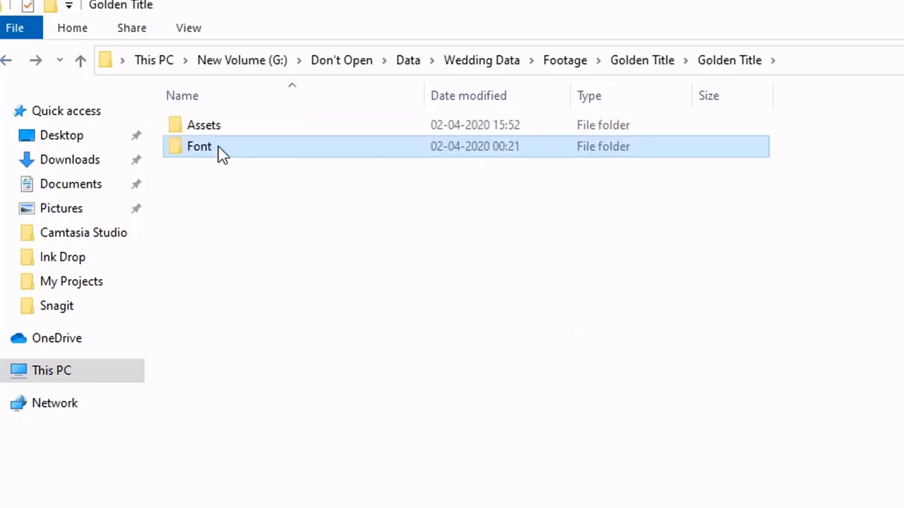
double_click(218, 126)
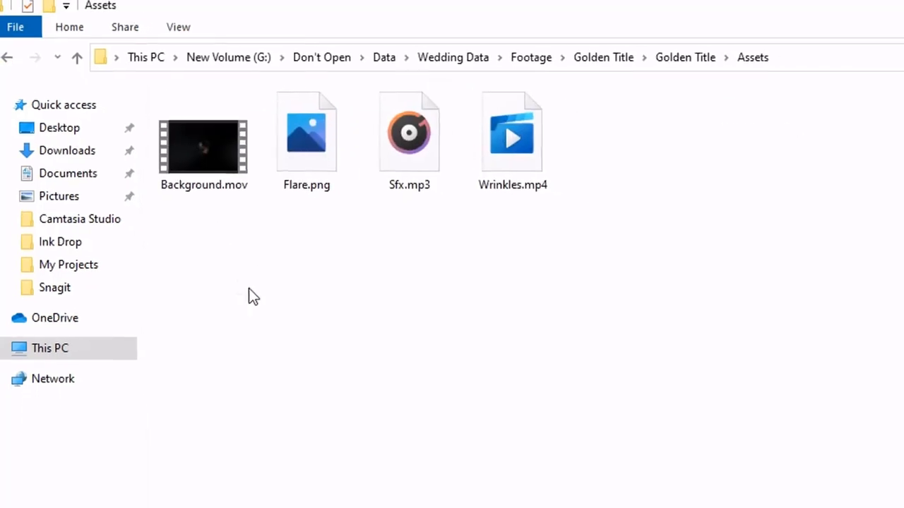
left_click_drag(166, 240, 535, 131)
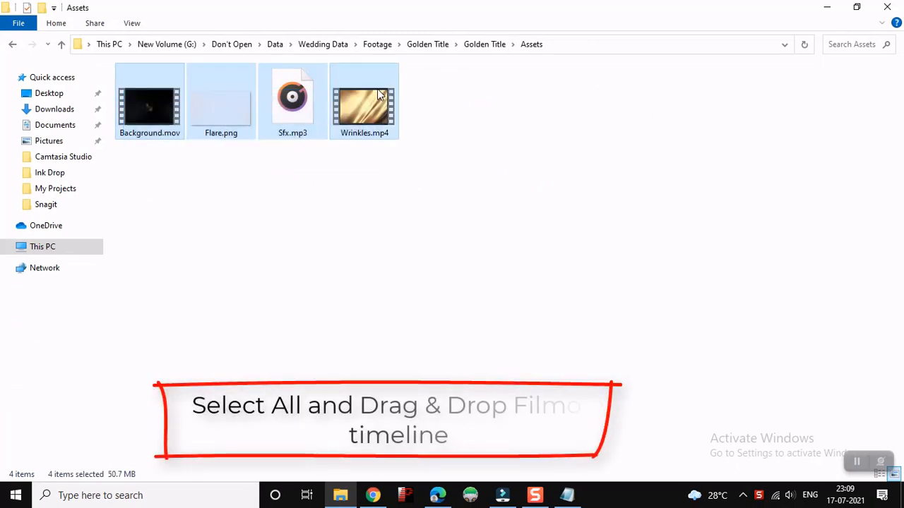
left_click_drag(366, 109, 266, 212)
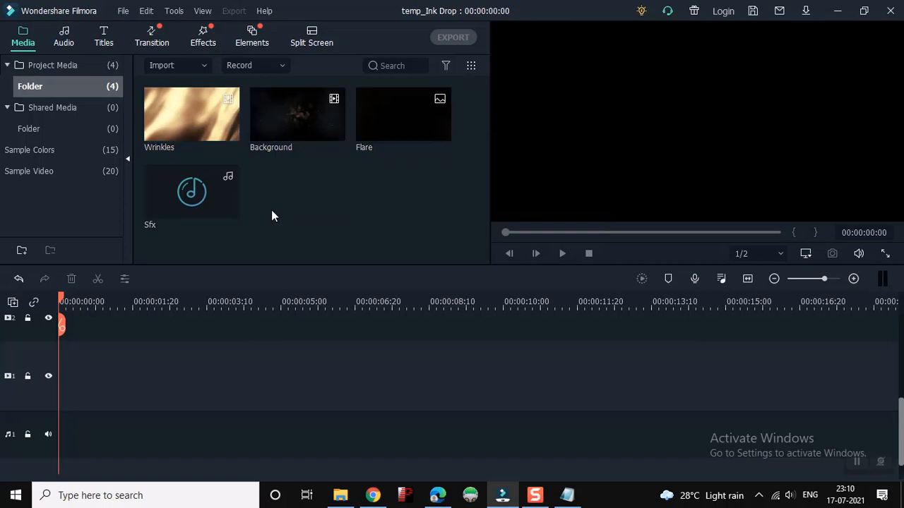
Place the Wrinkles clip at the start of video track 2
left_click_drag(209, 134, 33, 376)
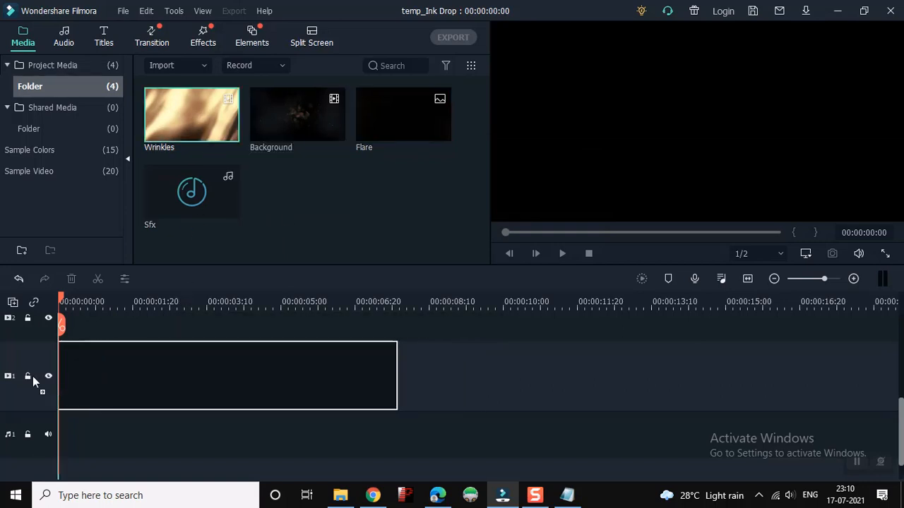
left_click_drag(47, 343, 56, 339)
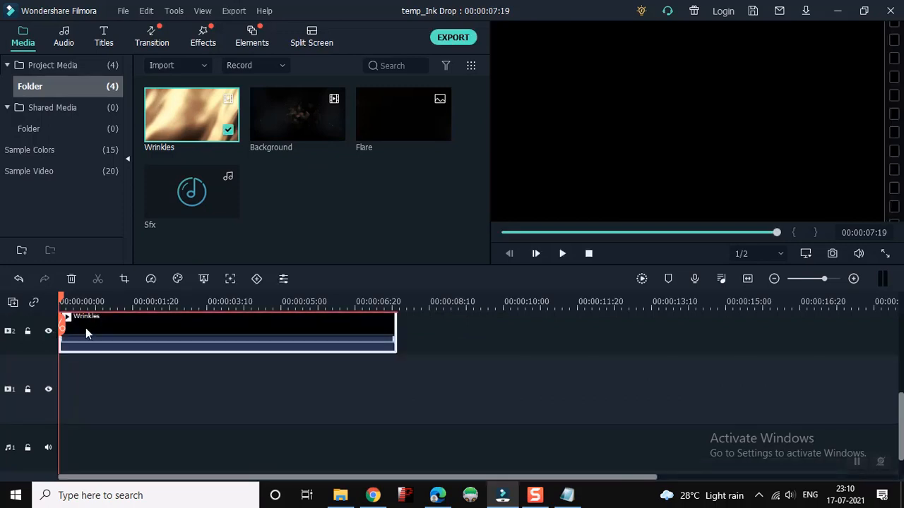
left_click(102, 412)
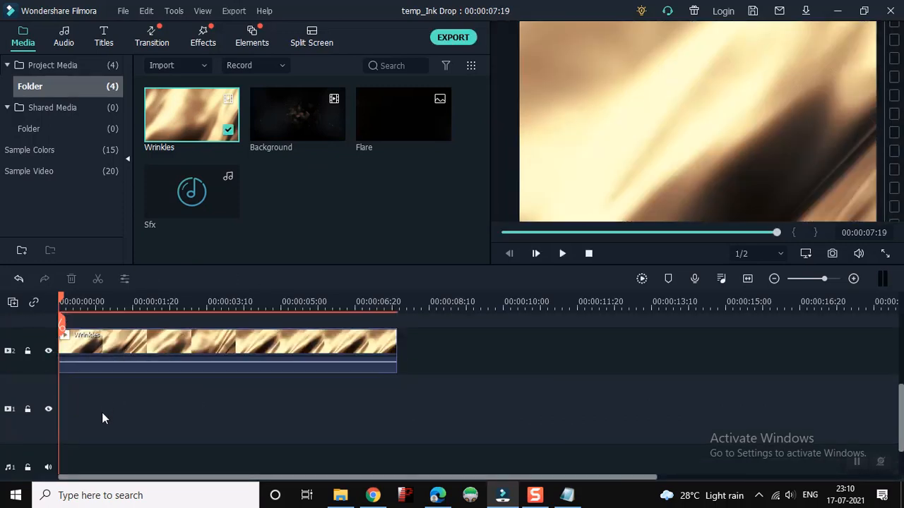
Add the Title 1 preset at the start of video track 1 and extend it to the end of the Wrinkles clip
left_click(99, 39)
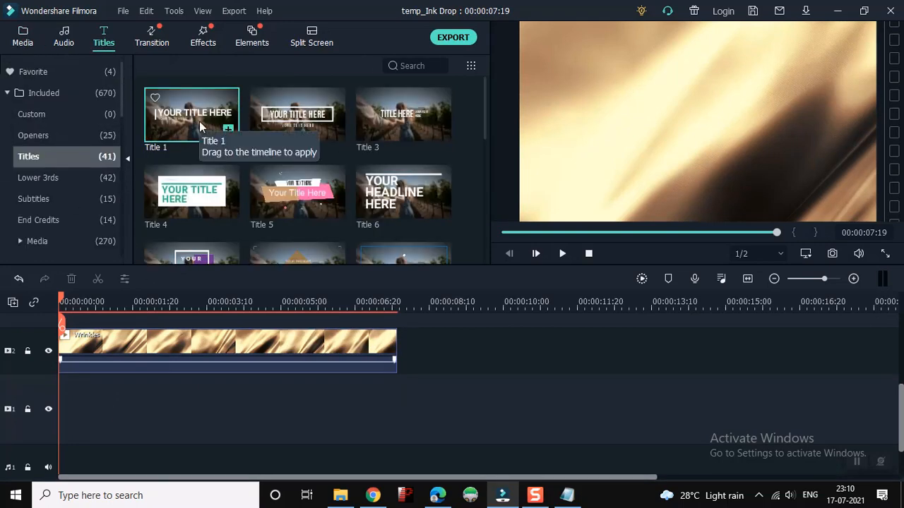
left_click_drag(200, 126, 17, 383)
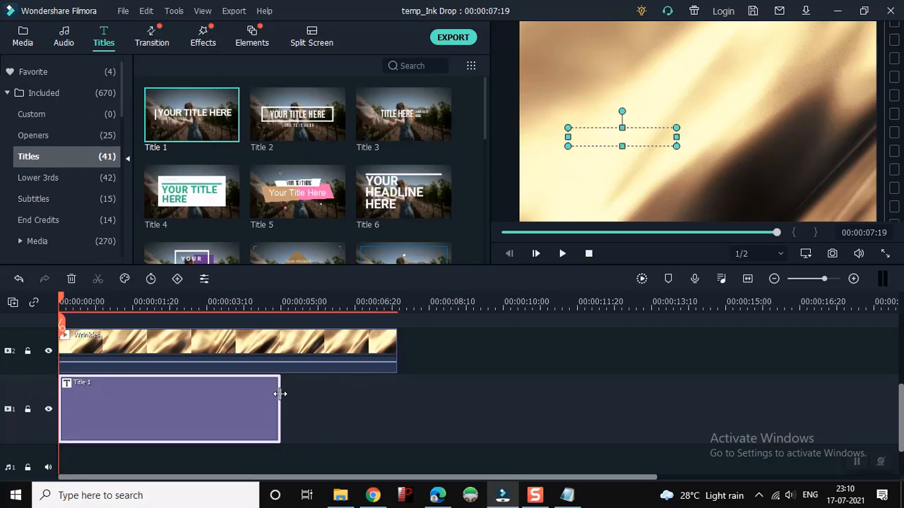
left_click_drag(280, 393, 396, 390)
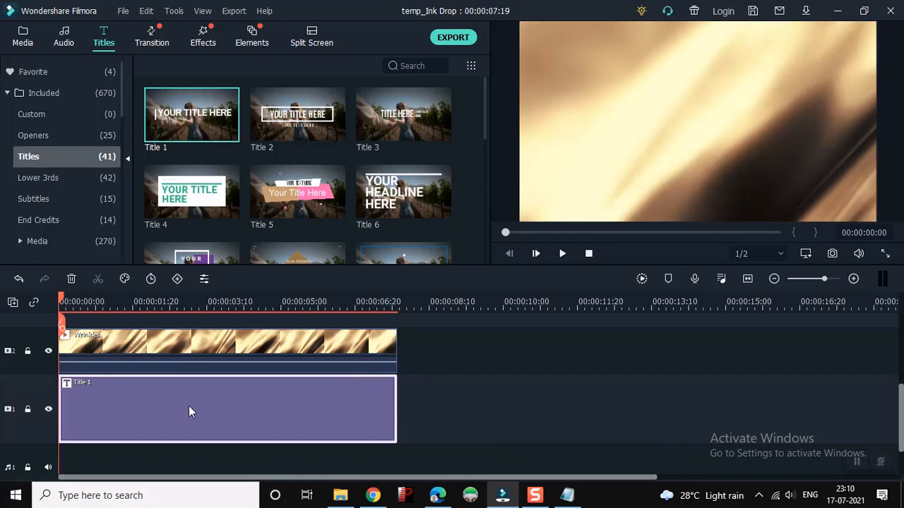
Open Title 1 for editing and replace its YOUR TITLE HERE text with "Golden Text"
double_click(189, 406)
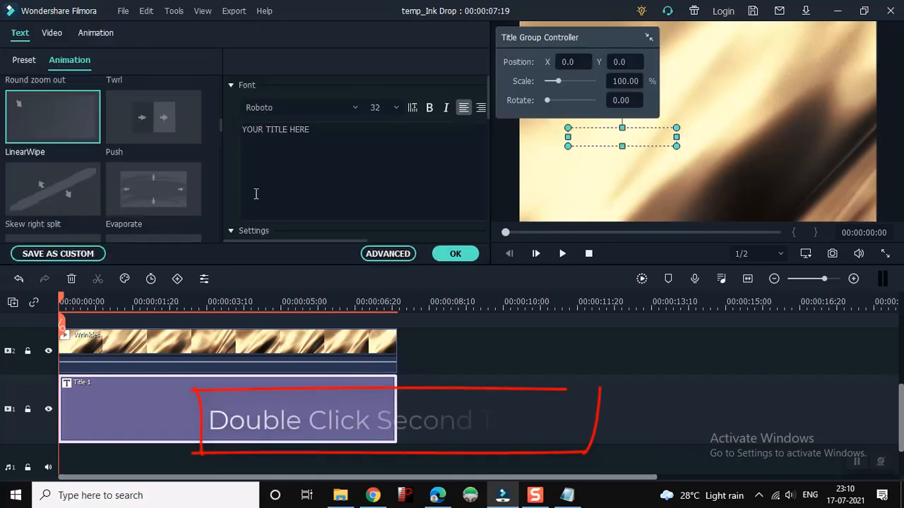
left_click_drag(327, 128, 227, 131)
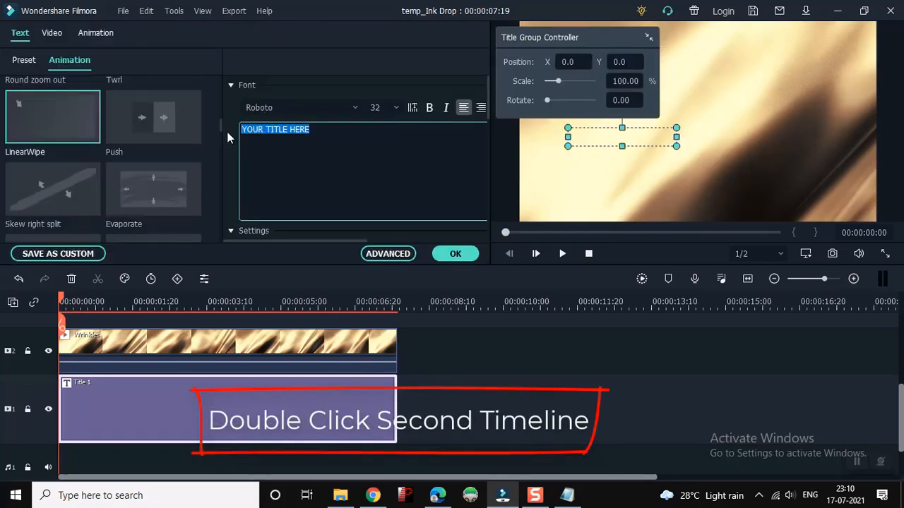
type("Gold")
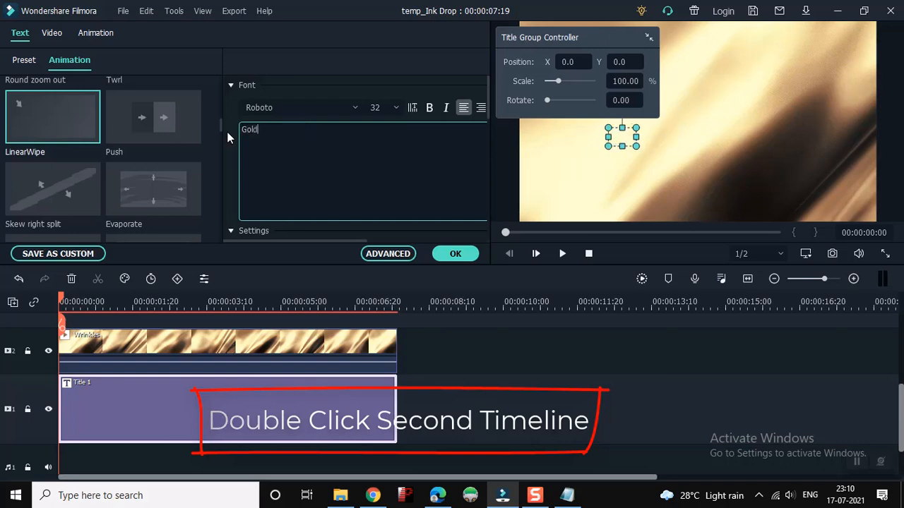
type("en T")
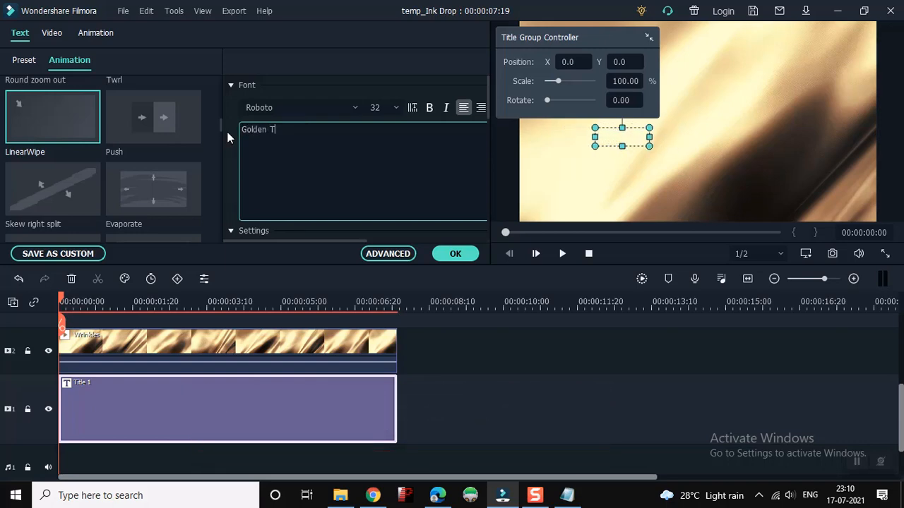
type("ext")
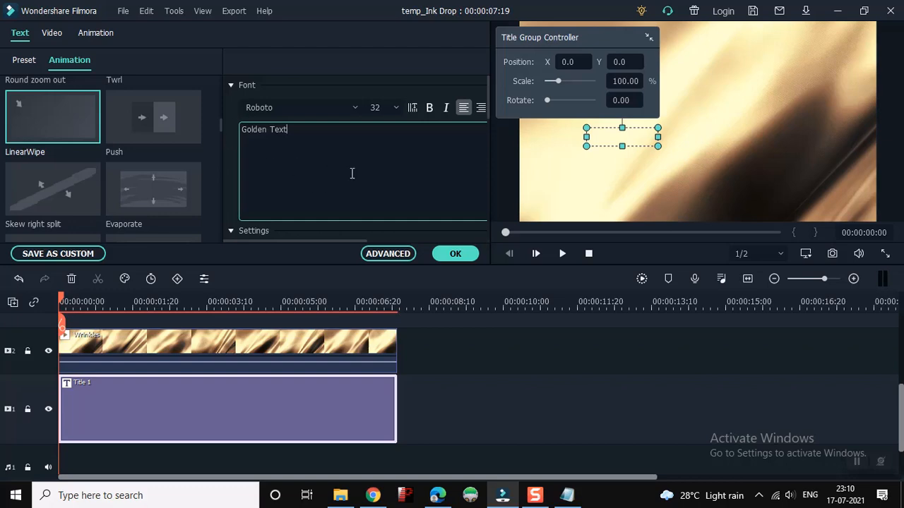
Replace the "Golden Text" line of Title 1 with the single letter "g"
left_click_drag(303, 129, 204, 131)
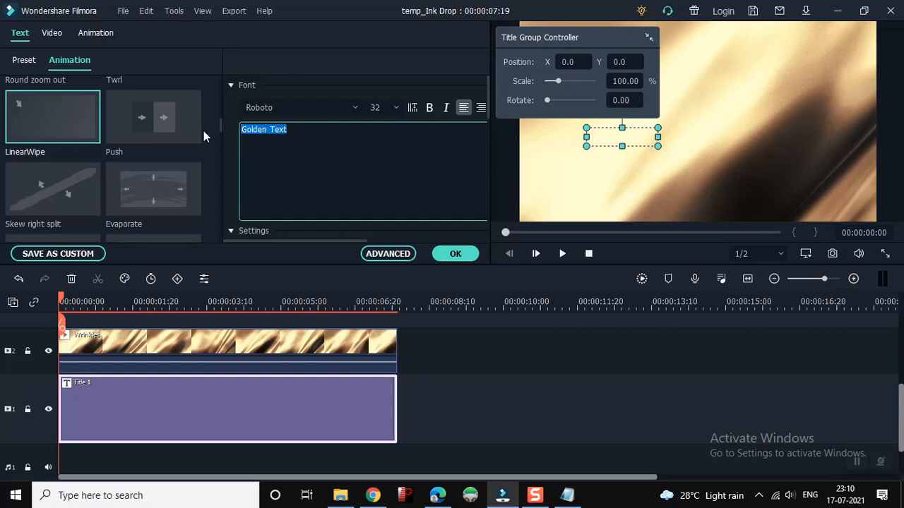
key("BackSpace")
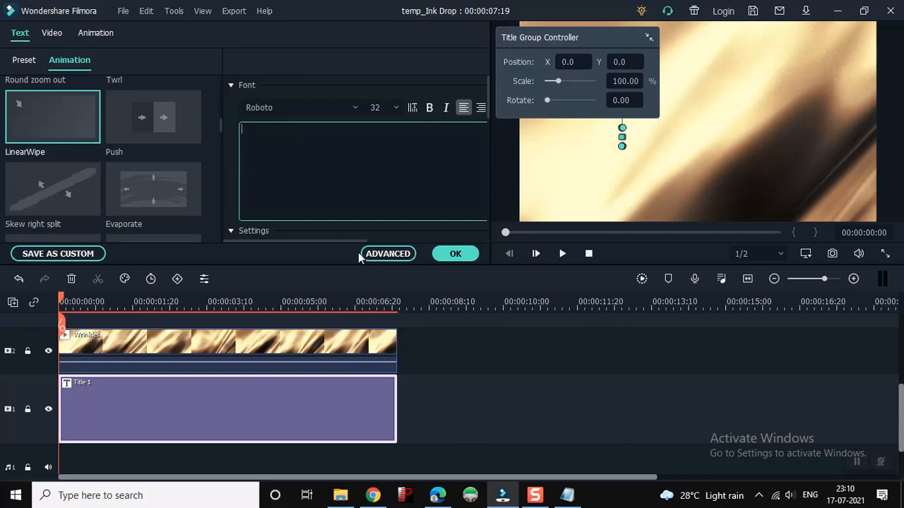
type("g")
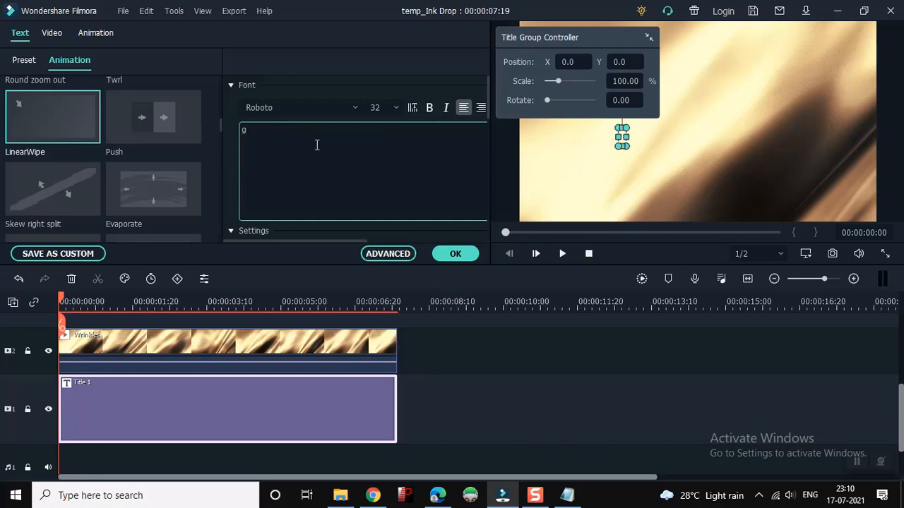
Delete the small "g" text layer and the Preset Video layer from Title 1 in the advanced text editor
left_click(389, 253)
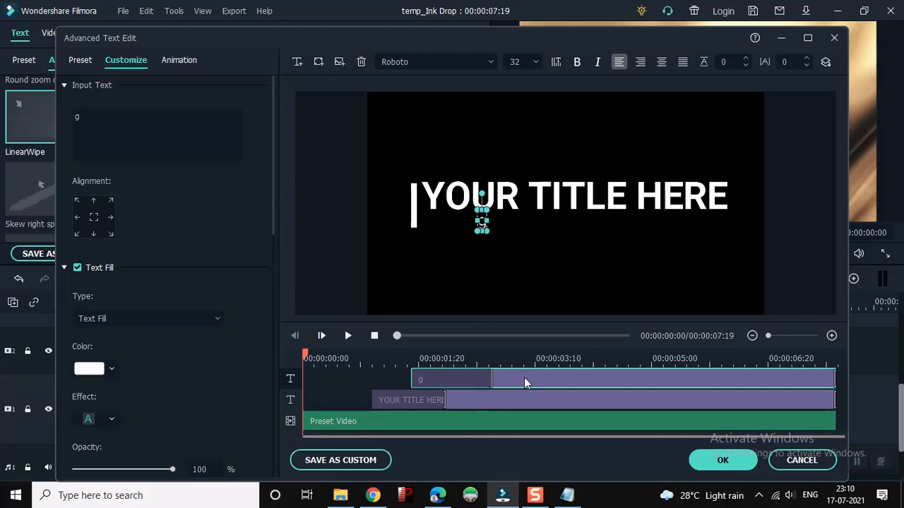
key("Delete")
left_click(502, 401)
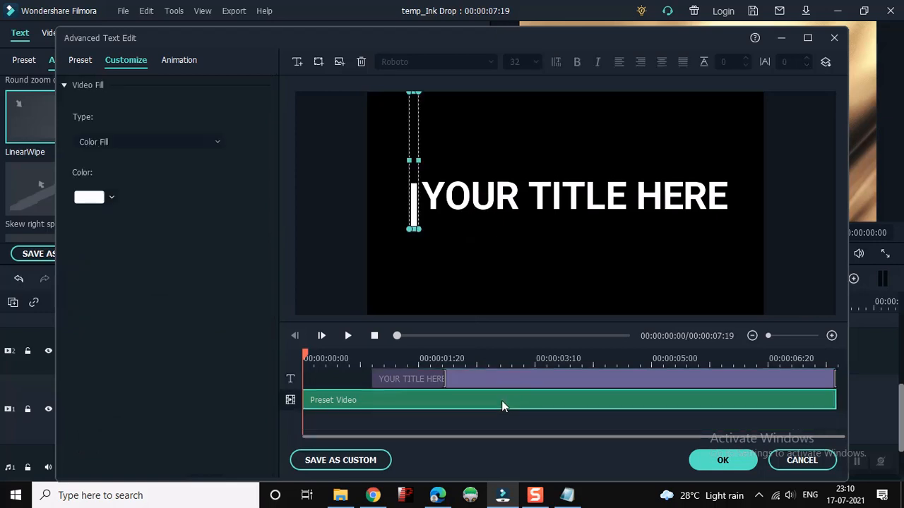
key("Delete")
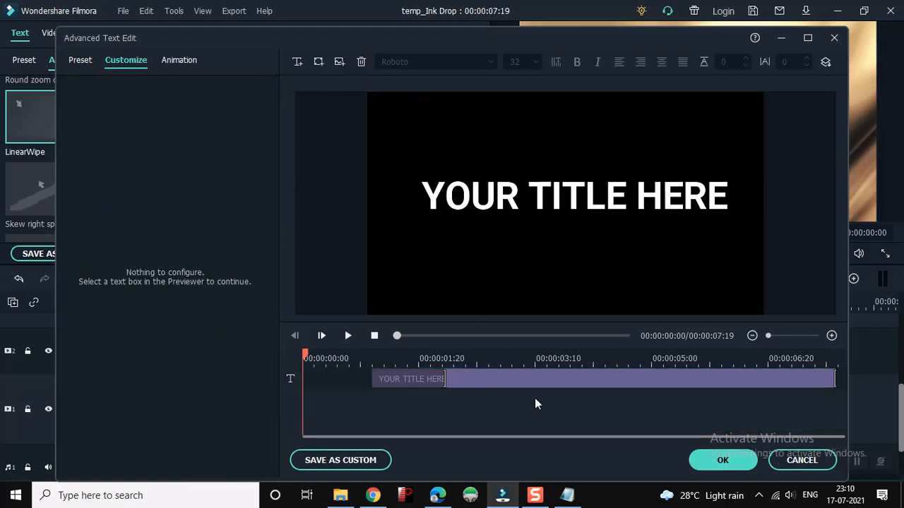
Replace the remaining YOUR TITLE HERE layer's text with "Golden Text"
left_click(502, 200)
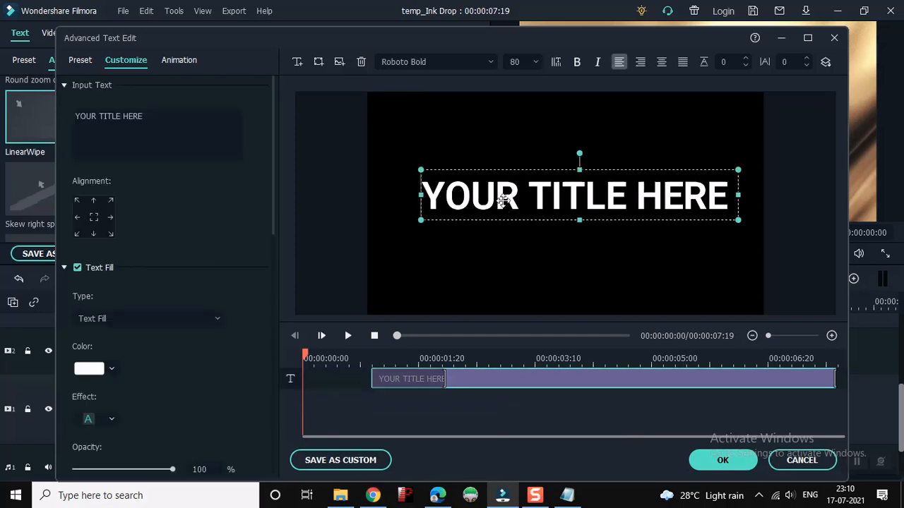
left_click(502, 202)
key("ctrl+a")
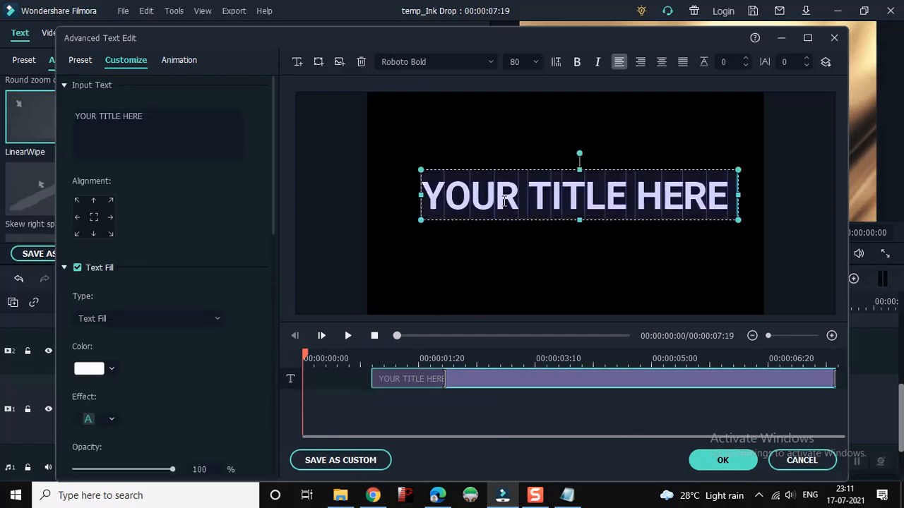
type("Golden")
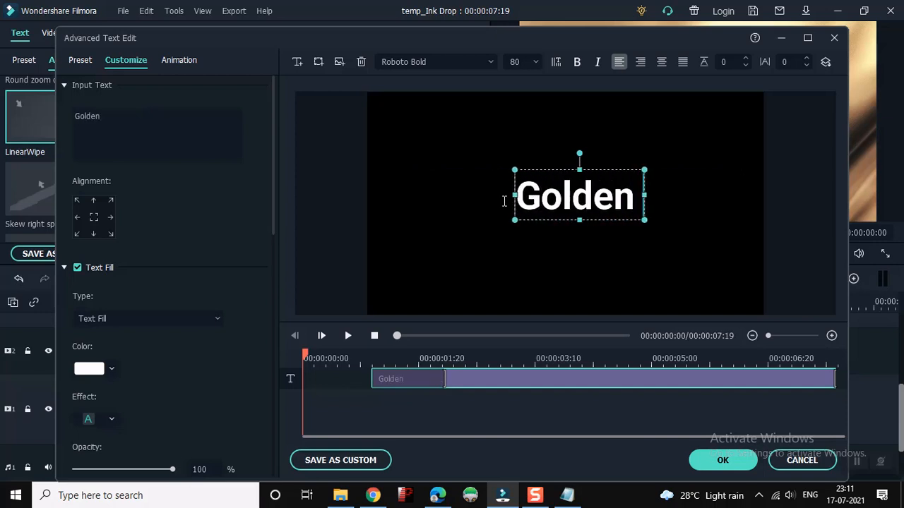
type(" Text")
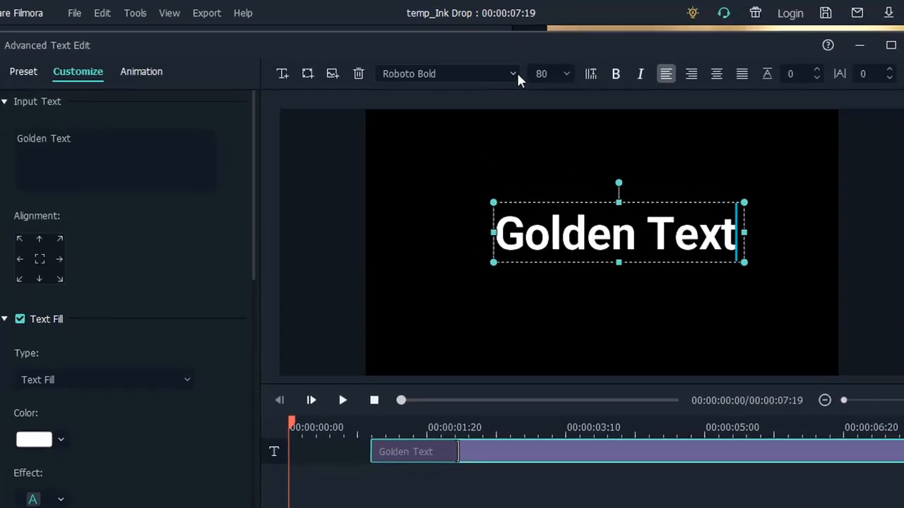
Set the "Golden Text" layer's font to Great Vibes and make it bold
left_click(467, 63)
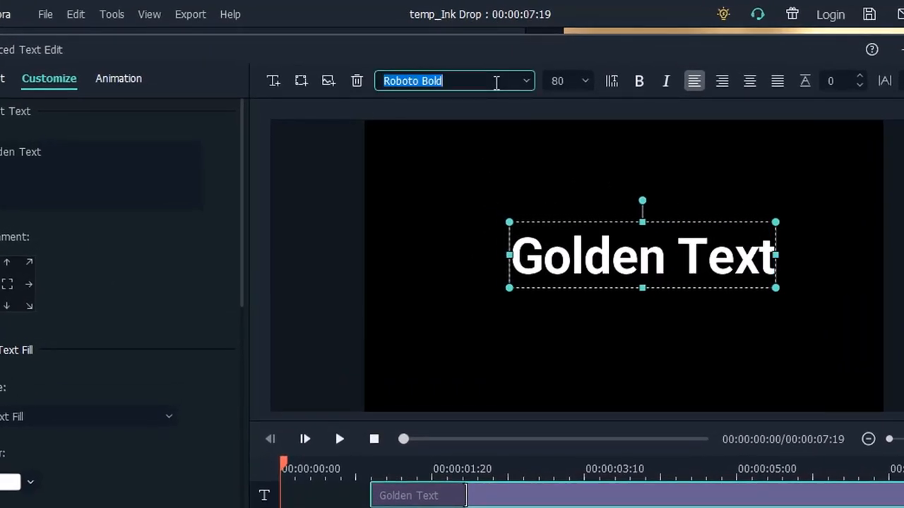
type("Gr")
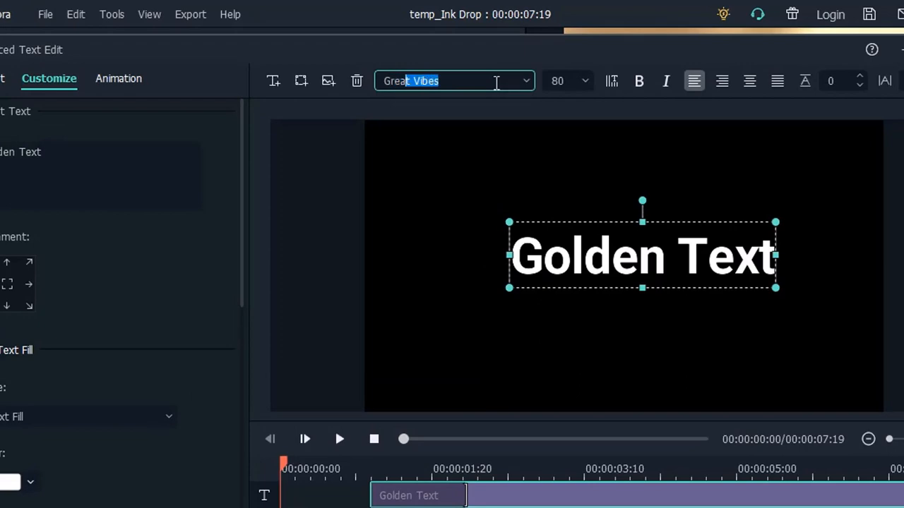
type("eat Vibes")
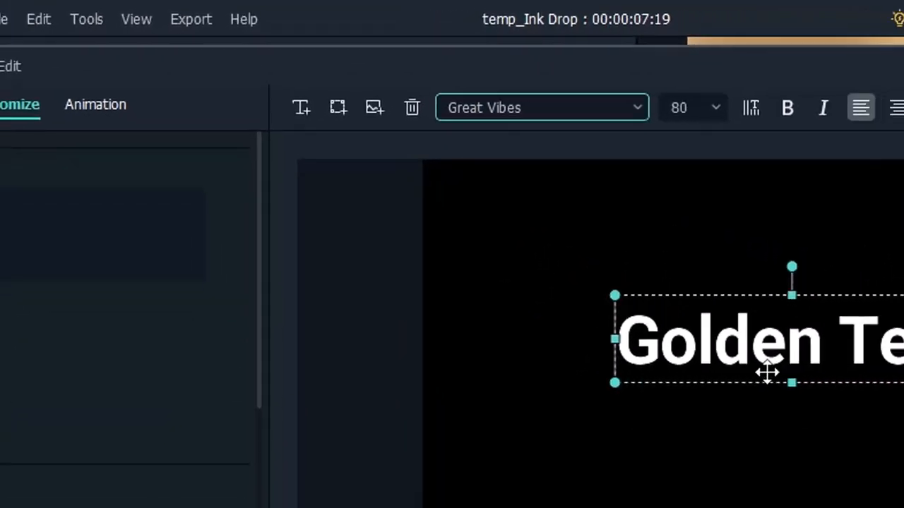
key("Return")
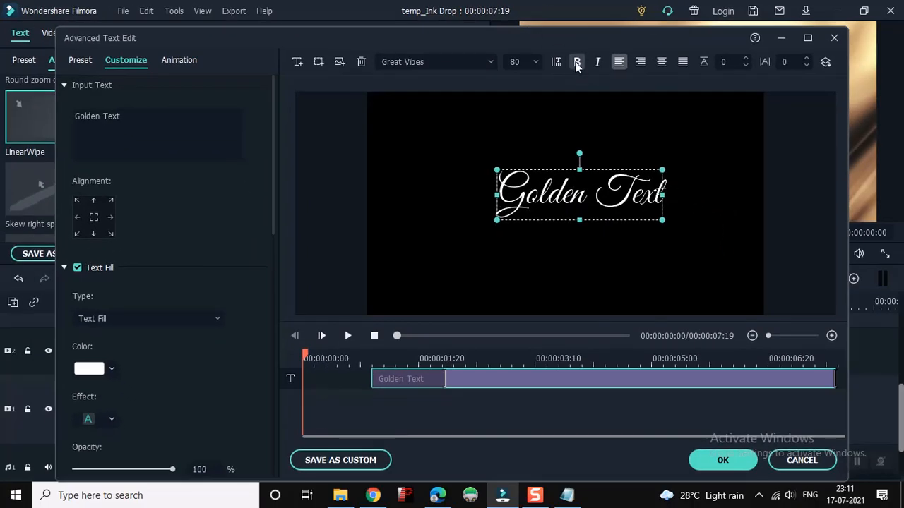
left_click(576, 63)
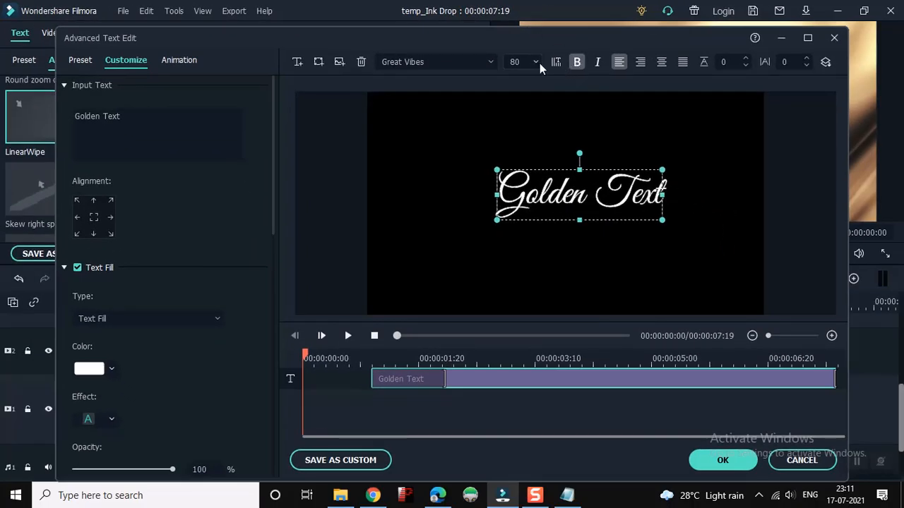
Reduce the "Golden Text" font size to 56 and apply the advanced text edits to Title 1
left_click(540, 63)
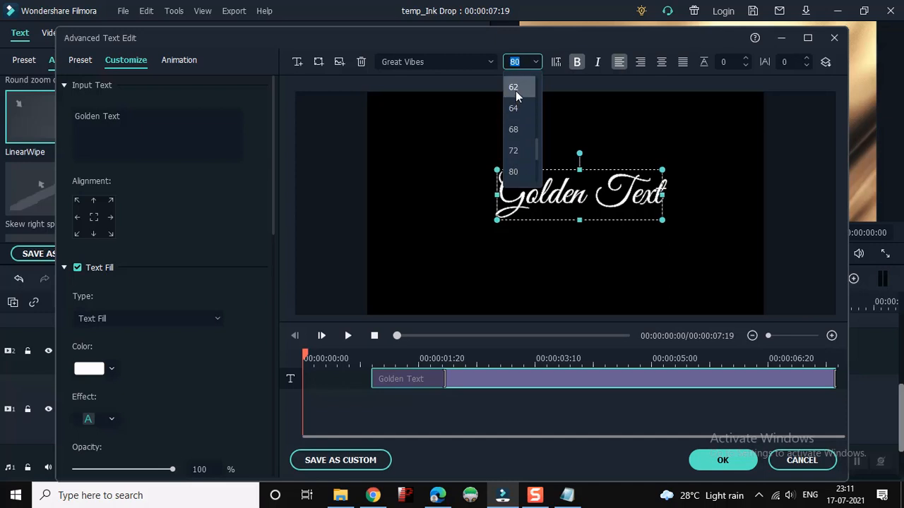
scroll(516, 90, "up", 3)
left_click(521, 130)
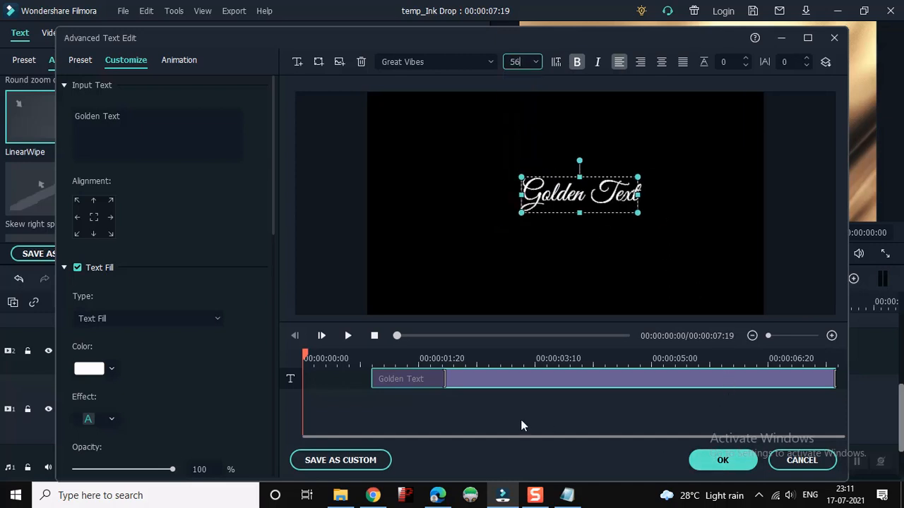
left_click(734, 460)
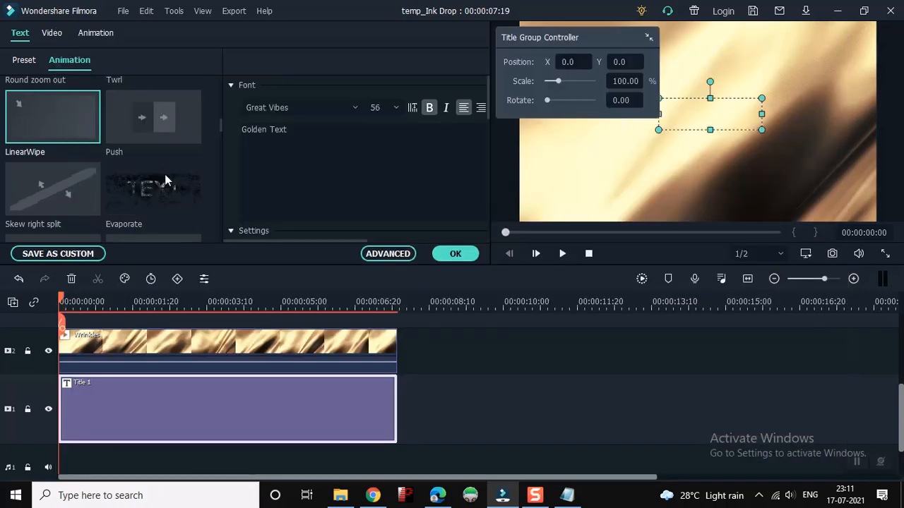
left_click(100, 39)
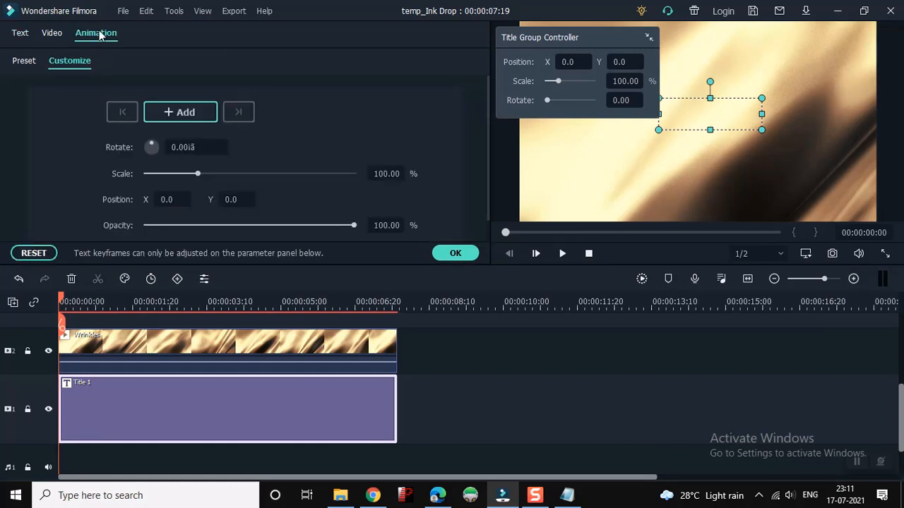
left_click(459, 254)
double_click(265, 382)
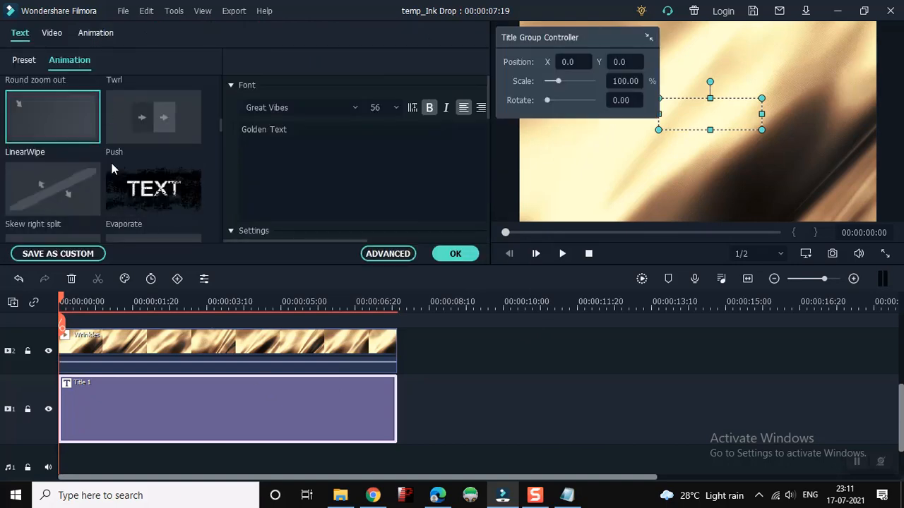
Look through the text animation presets available for Title 1
scroll(106, 148, "down", 3)
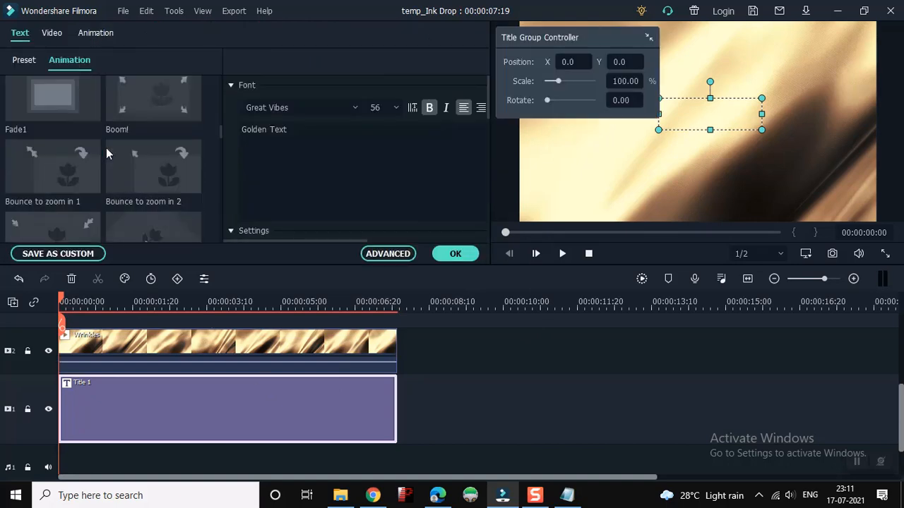
scroll(107, 154, "down", 2)
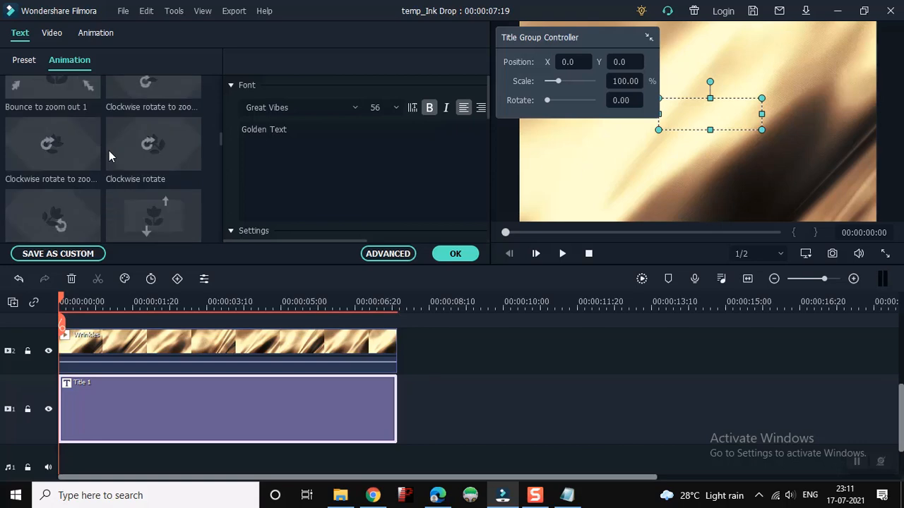
scroll(109, 150, "down", 2)
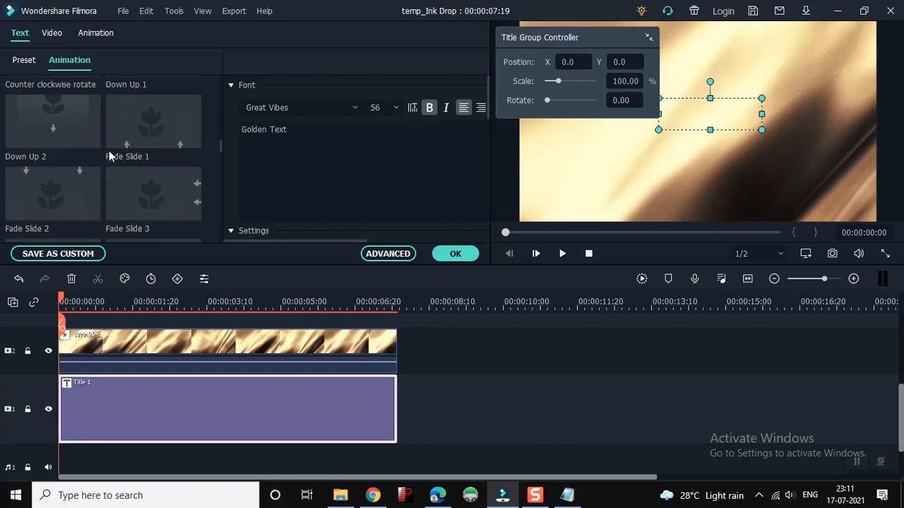
scroll(109, 150, "down", 4)
scroll(109, 150, "down", 2)
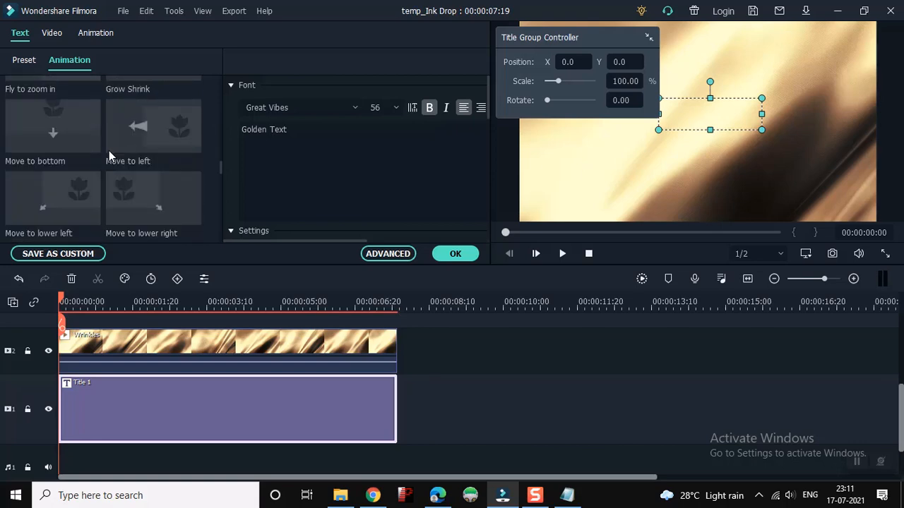
scroll(109, 151, "down", 2)
scroll(109, 151, "down", 8)
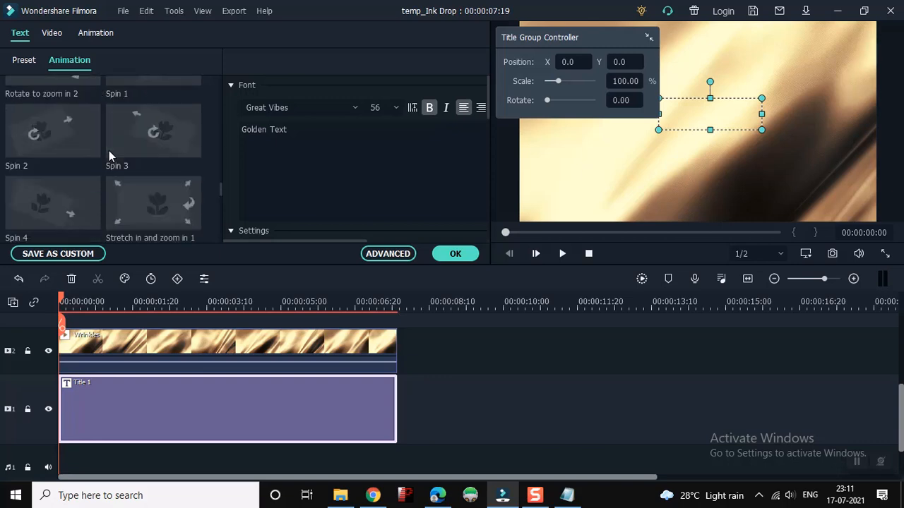
scroll(109, 150, "down", 8)
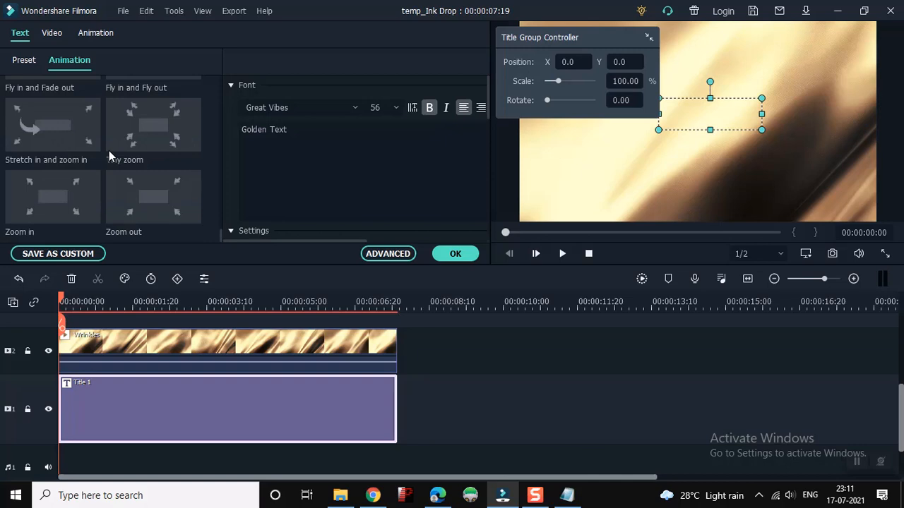
scroll(108, 185, "up", 6)
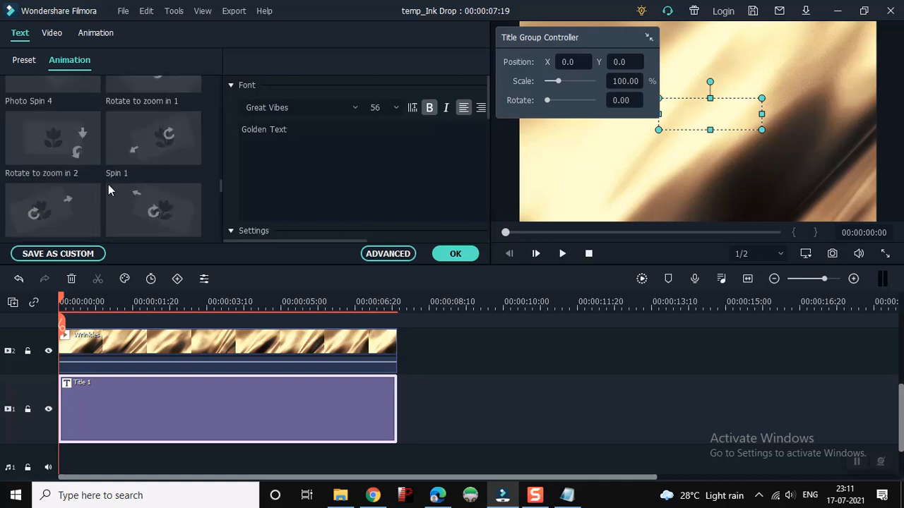
scroll(108, 184, "up", 6)
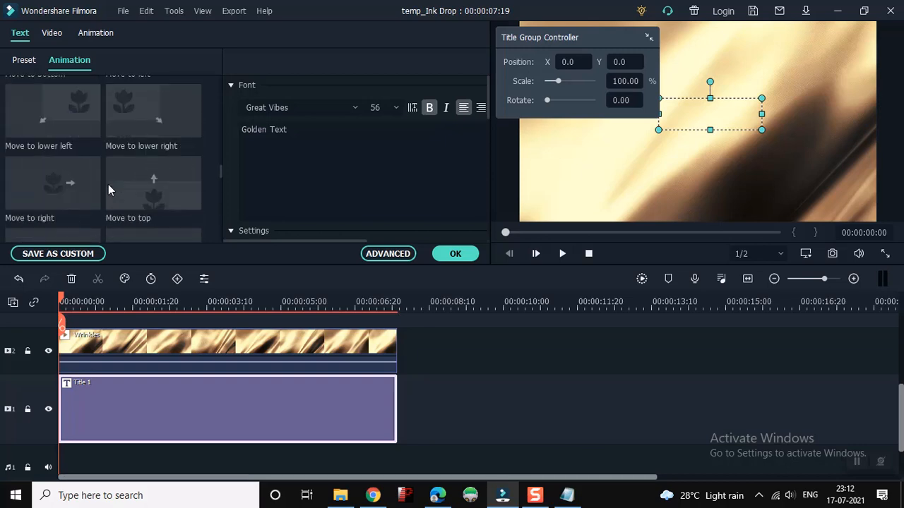
scroll(108, 184, "up", 8)
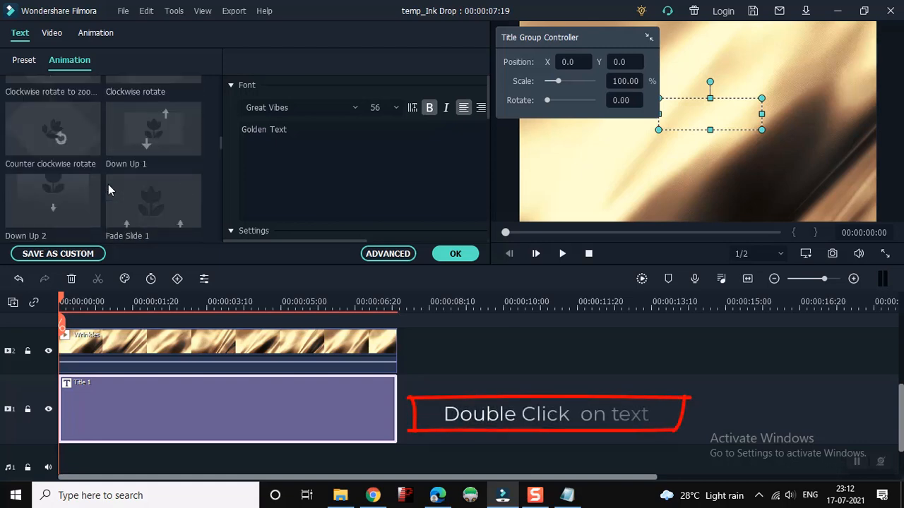
scroll(108, 184, "up", 3)
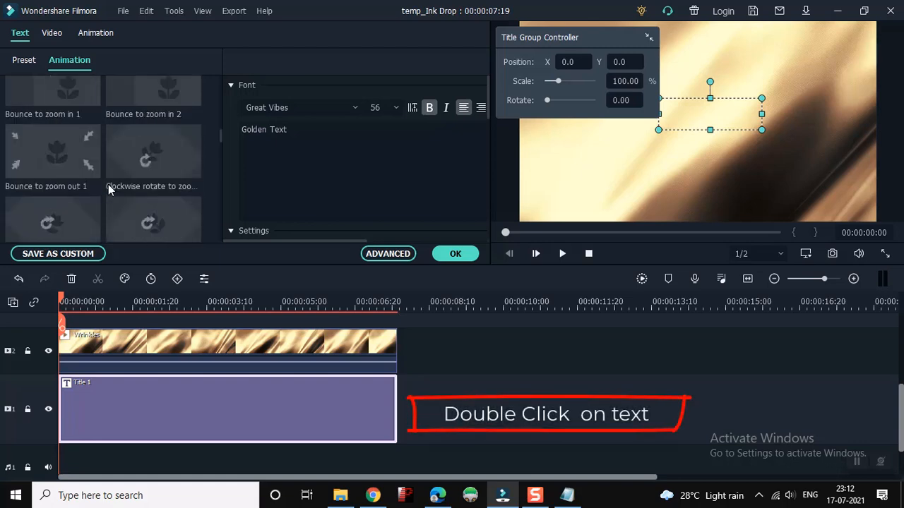
scroll(108, 184, "up", 3)
scroll(108, 185, "up", 8)
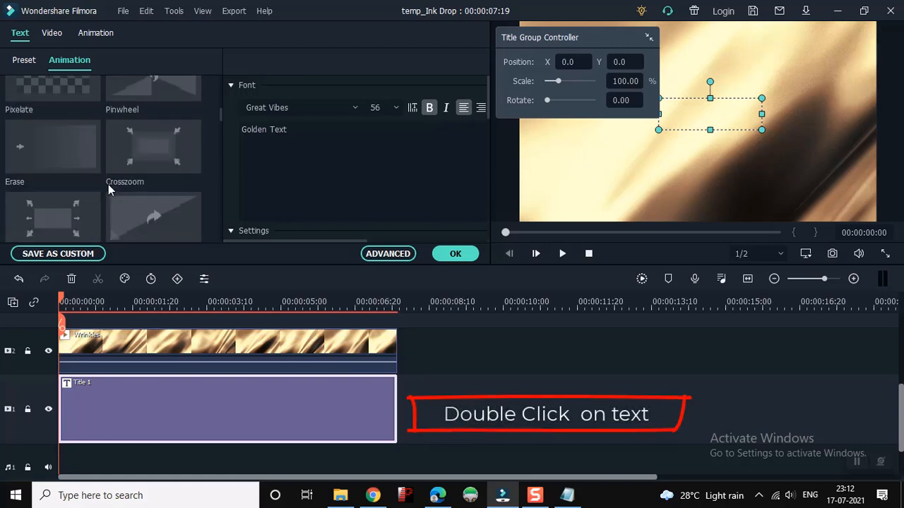
scroll(108, 184, "up", 3)
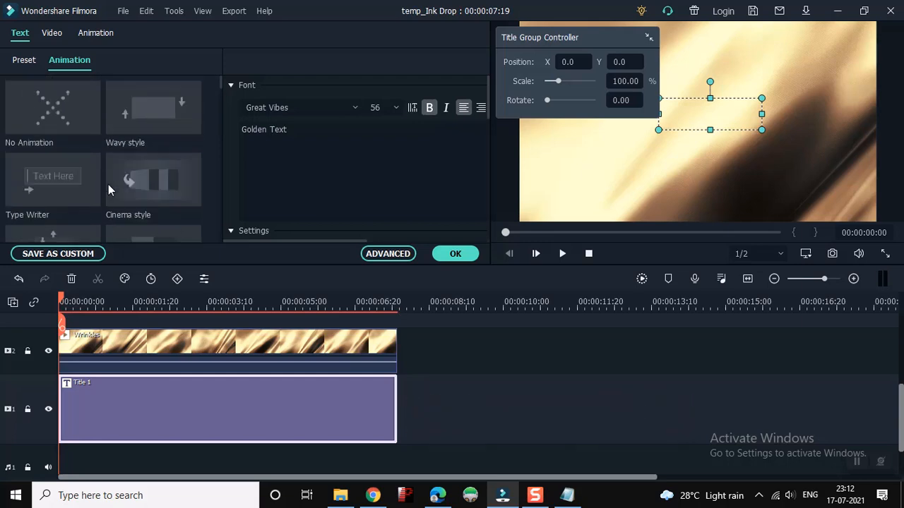
Enlarge the text editing area and apply the LinearWipe animation to Title 1
scroll(108, 184, "down", 3)
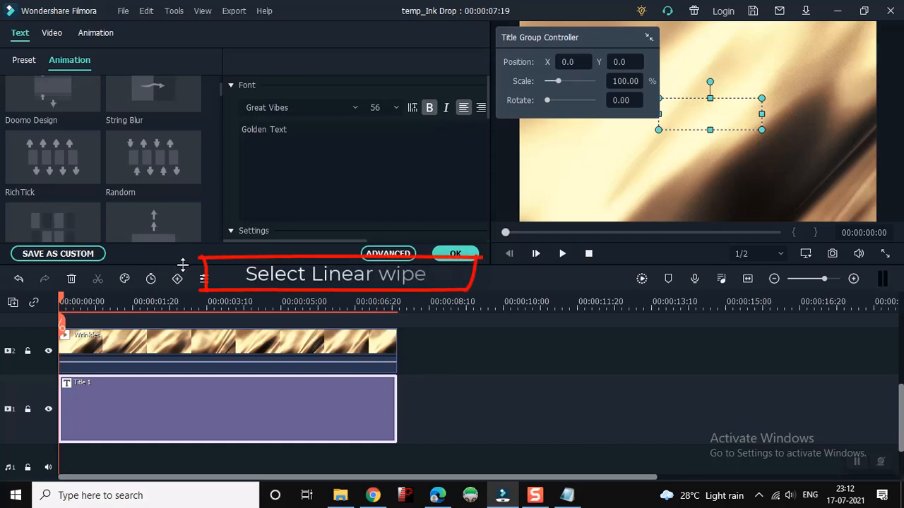
left_click_drag(177, 346, 177, 345)
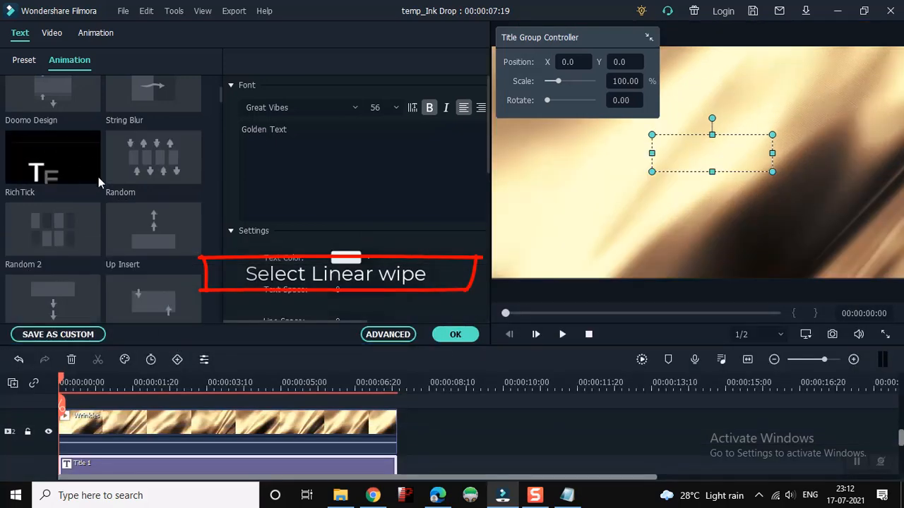
scroll(98, 176, "up", 3)
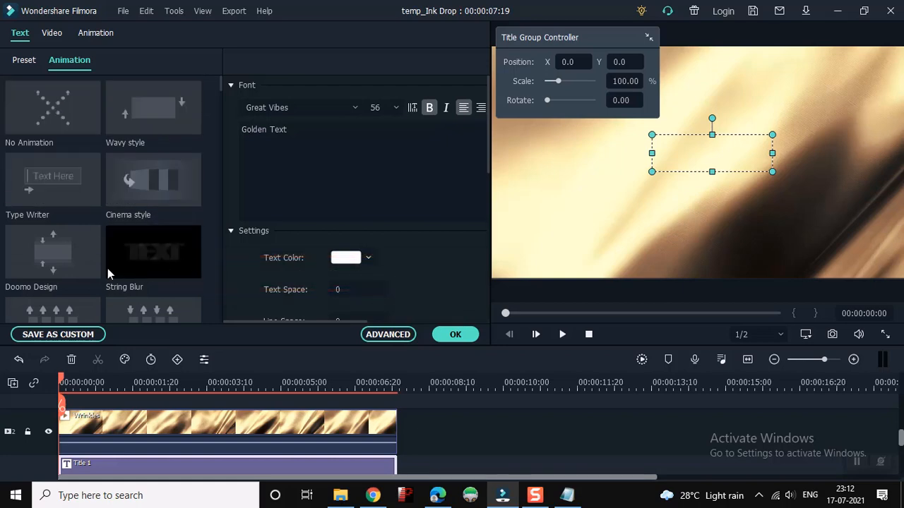
scroll(130, 304, "down", 3)
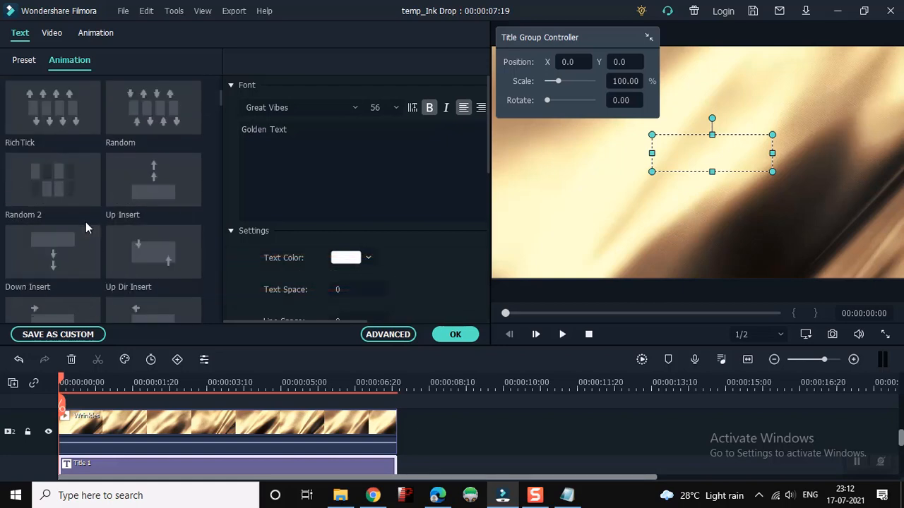
scroll(80, 267, "down", 3)
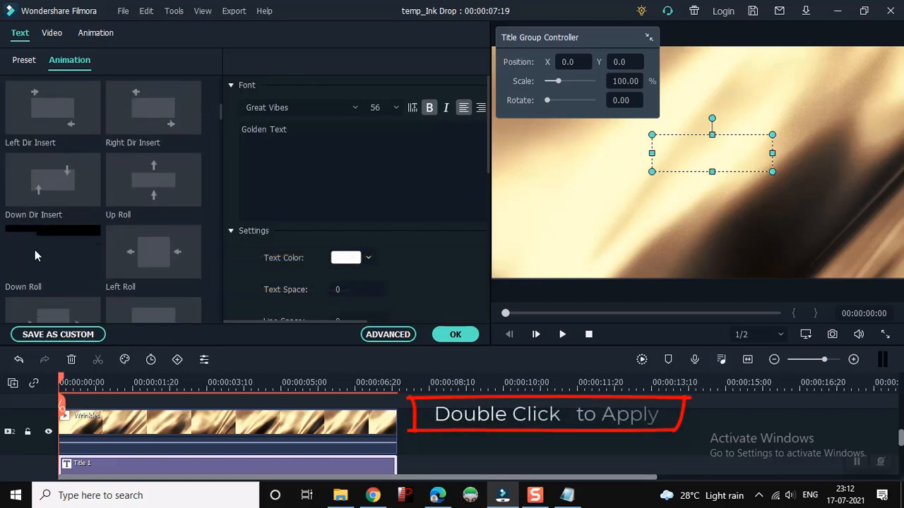
scroll(122, 269, "down", 3)
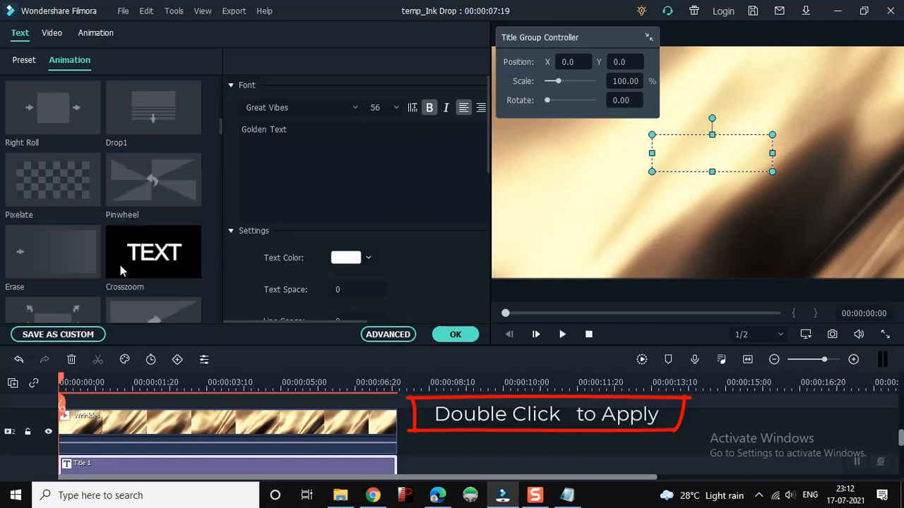
scroll(113, 268, "down", 3)
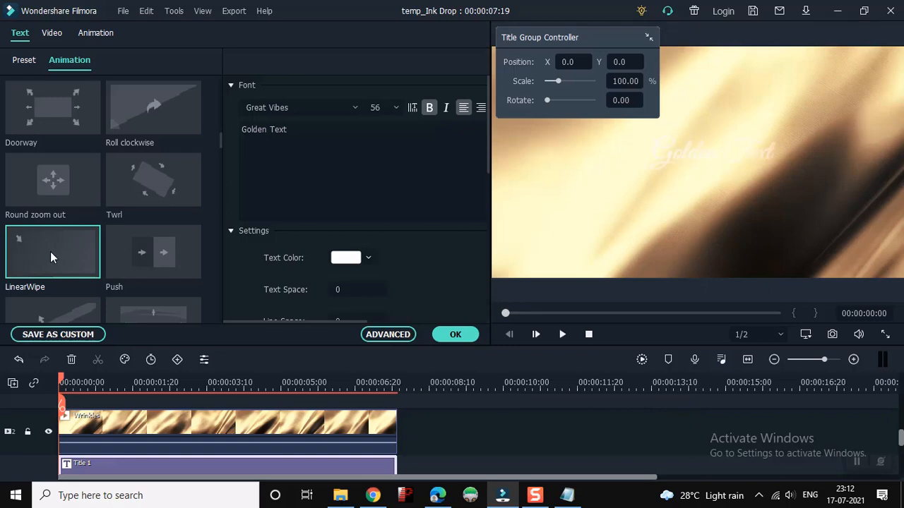
Open Title 1 in the advanced text editor and lengthen the "Golden Text" layer's opening animation to end at about 00:00:04:21
left_click(388, 335)
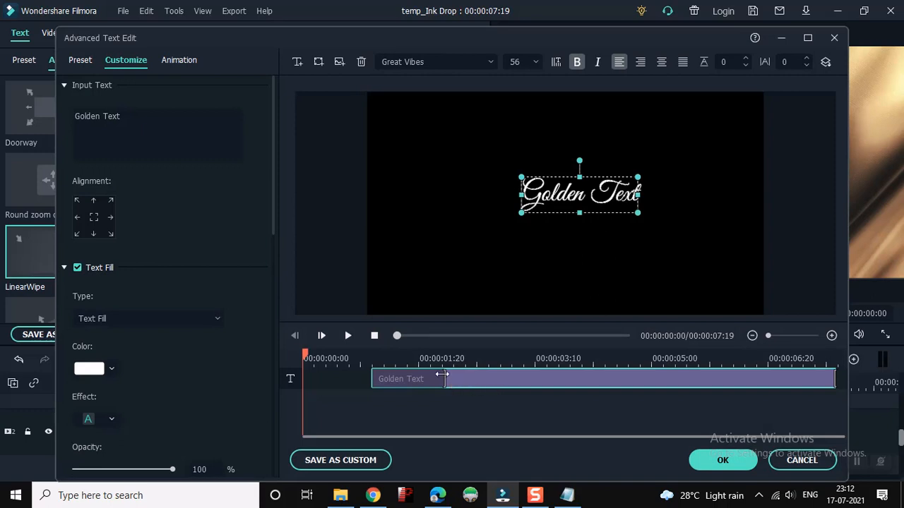
left_click_drag(442, 375, 691, 371)
left_click_drag(657, 376, 628, 380)
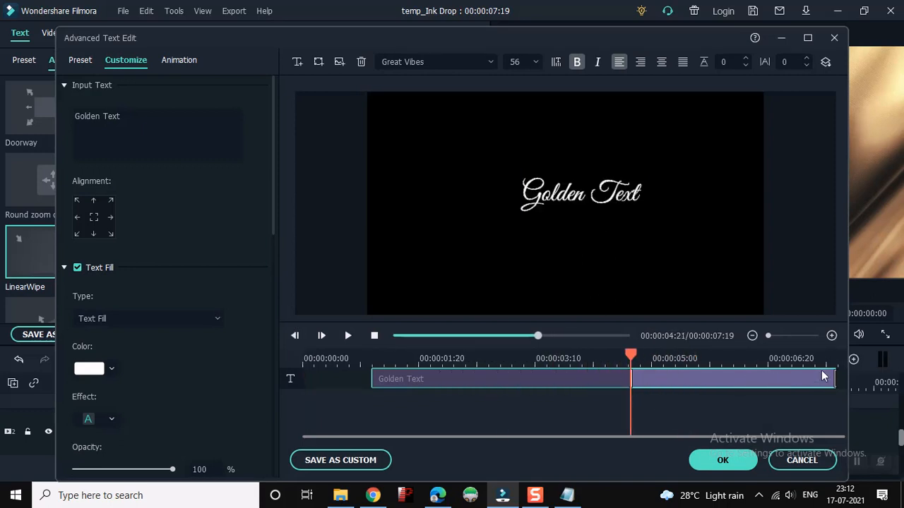
Shorten the "Golden Text" layer to end just after 00:00:06:20 and apply the advanced text edits
left_click_drag(834, 380, 776, 381)
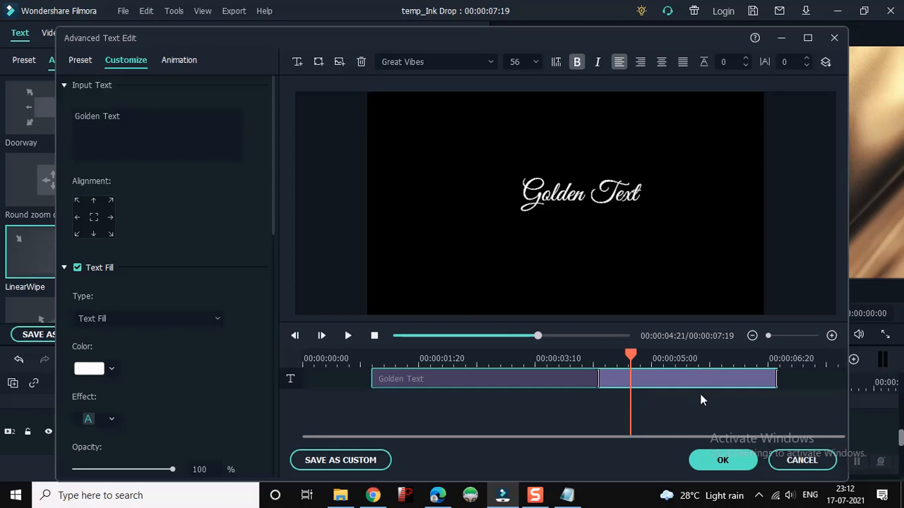
left_click(724, 460)
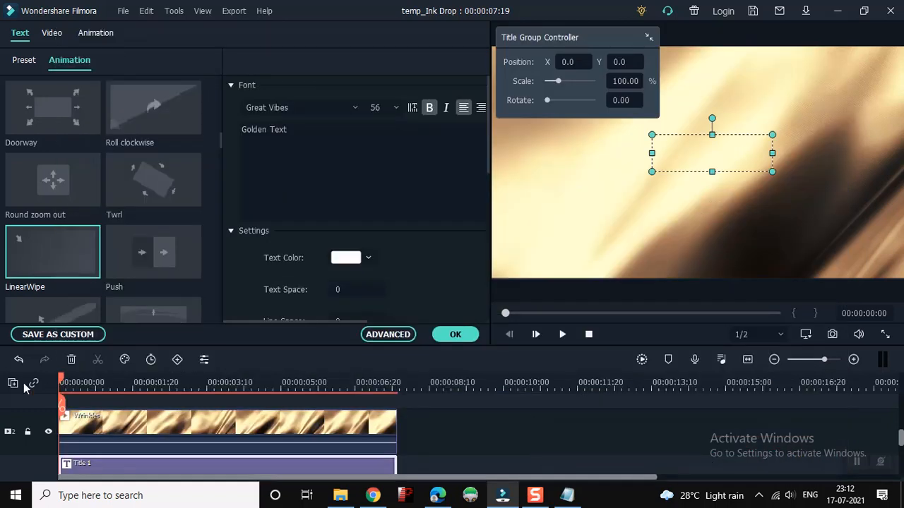
Open the Wrinkles clip's video settings and turn on Auto Enhance with an amount of 50
double_click(101, 423)
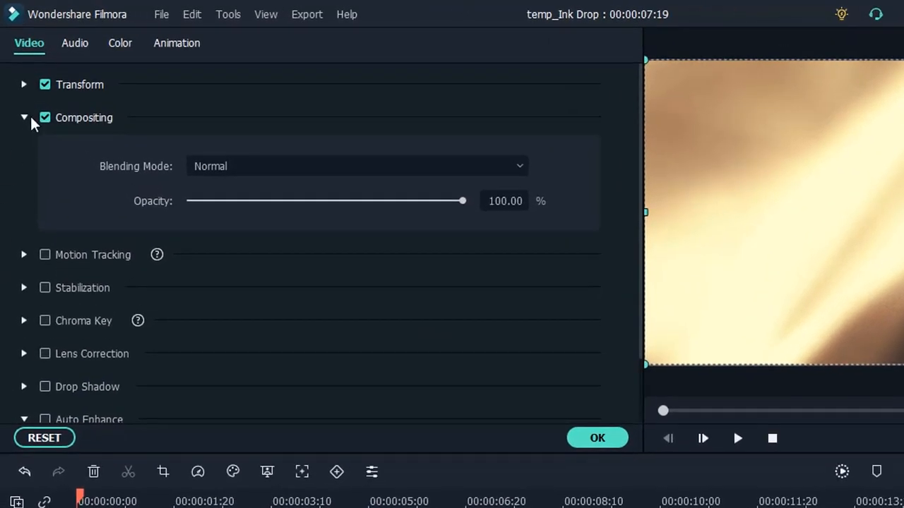
scroll(35, 177, "down", 1)
left_click(45, 342)
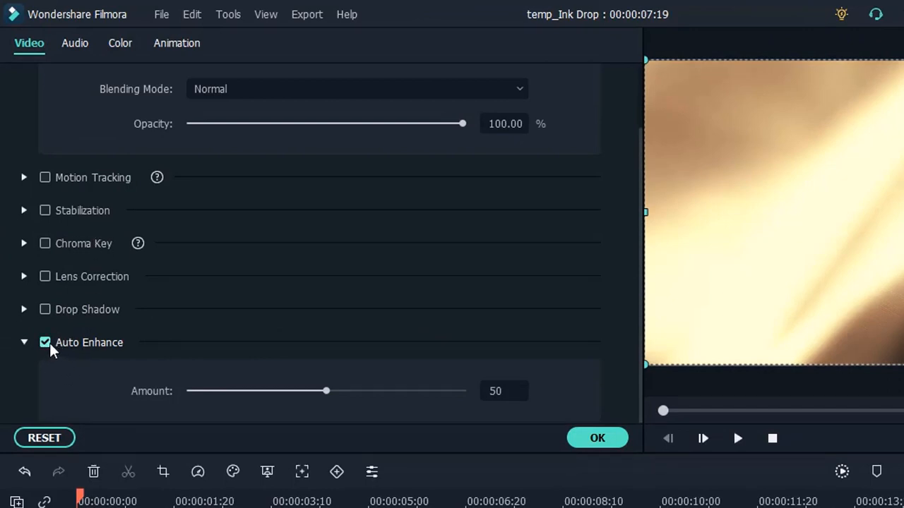
left_click(41, 340)
left_click(41, 340)
left_click(41, 341)
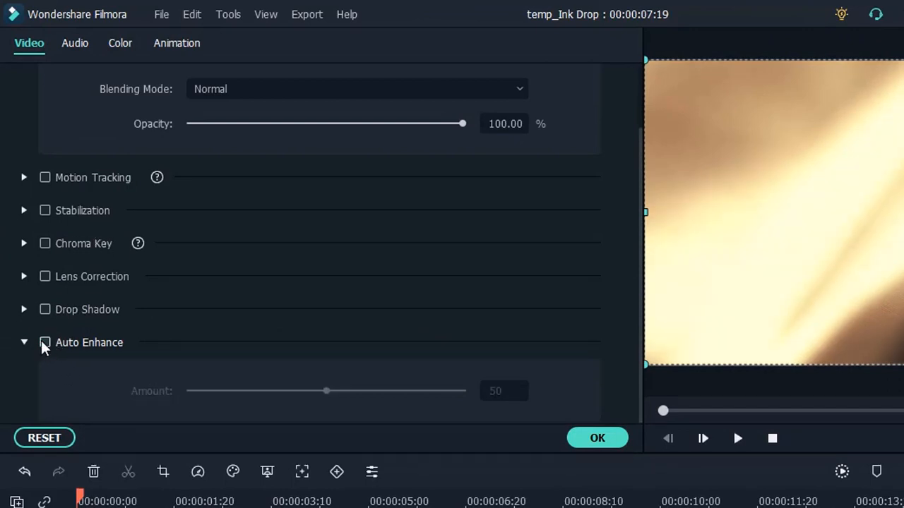
left_click(41, 341)
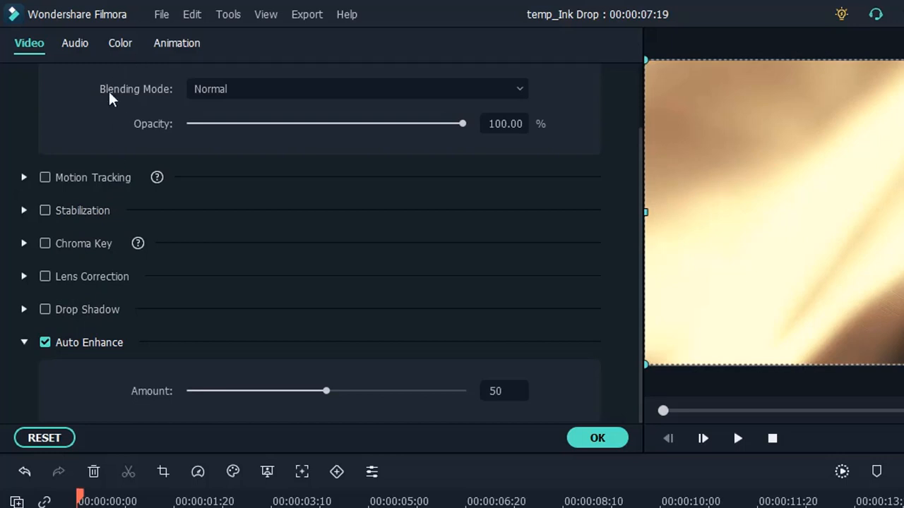
Set the Wrinkles clip's blending mode to Multiply, apply it and play the golden title
left_click(209, 88)
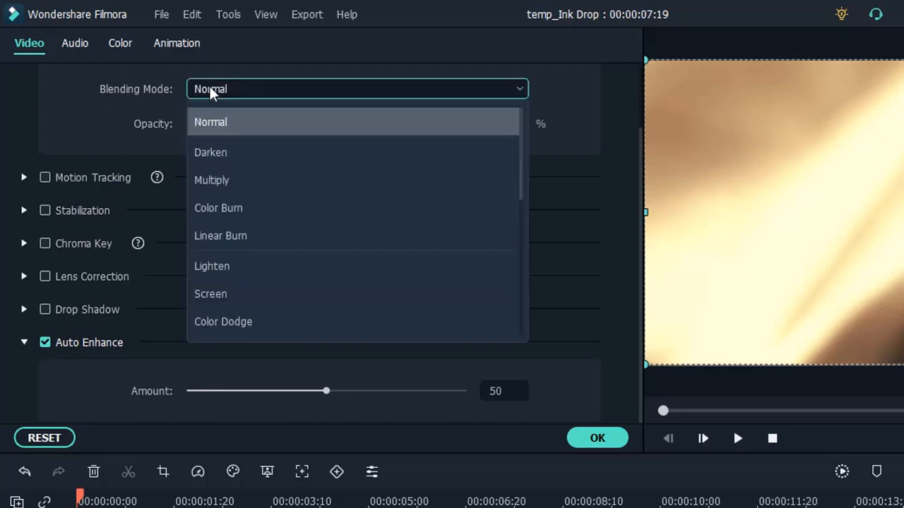
left_click(223, 181)
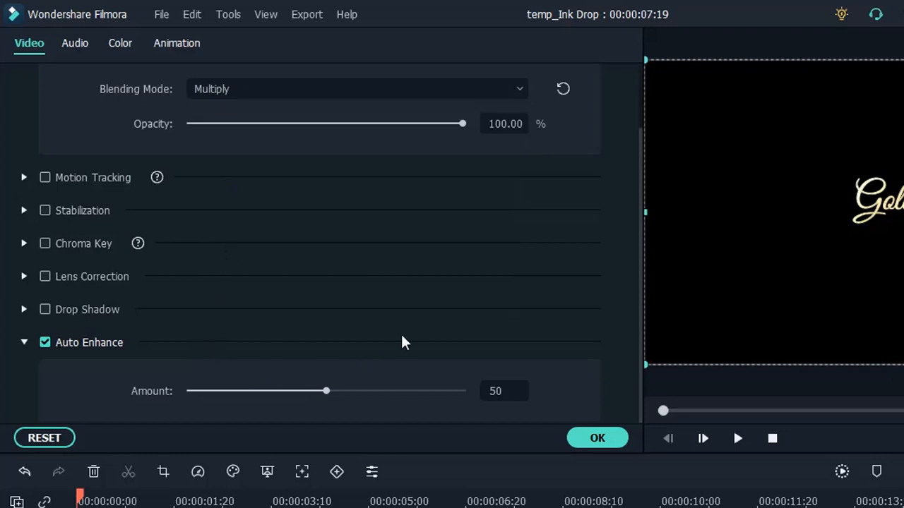
left_click(594, 445)
key("space")
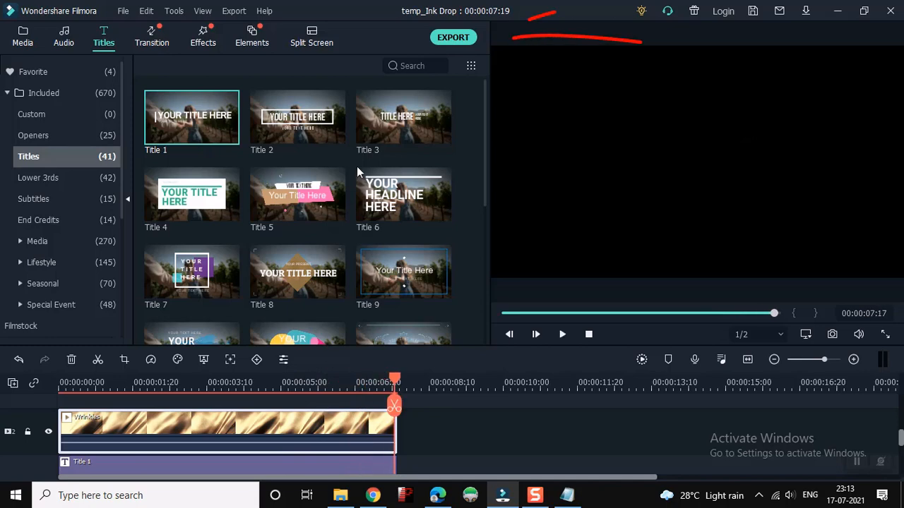
Export the project to the computer as an MP4 video named "Golden Text 1"
left_click(444, 40)
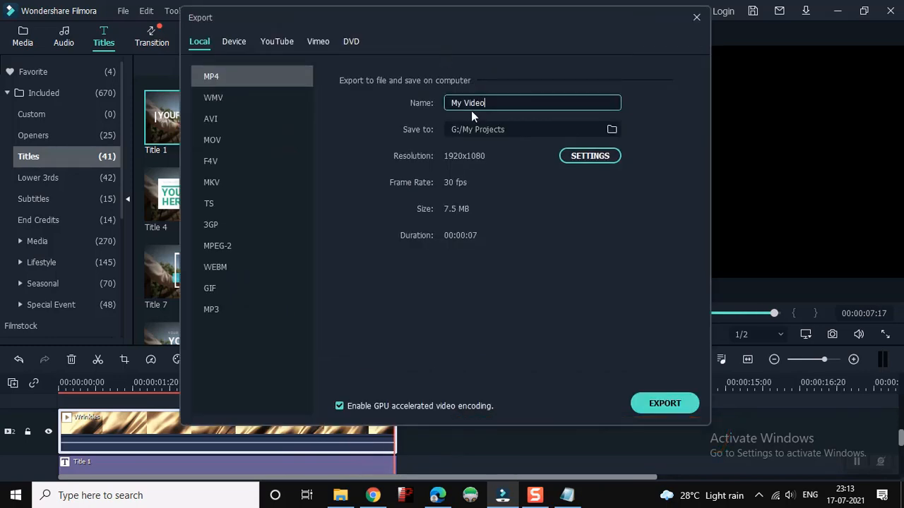
left_click_drag(486, 103, 440, 104)
type("Golden Text 1")
left_click(653, 403)
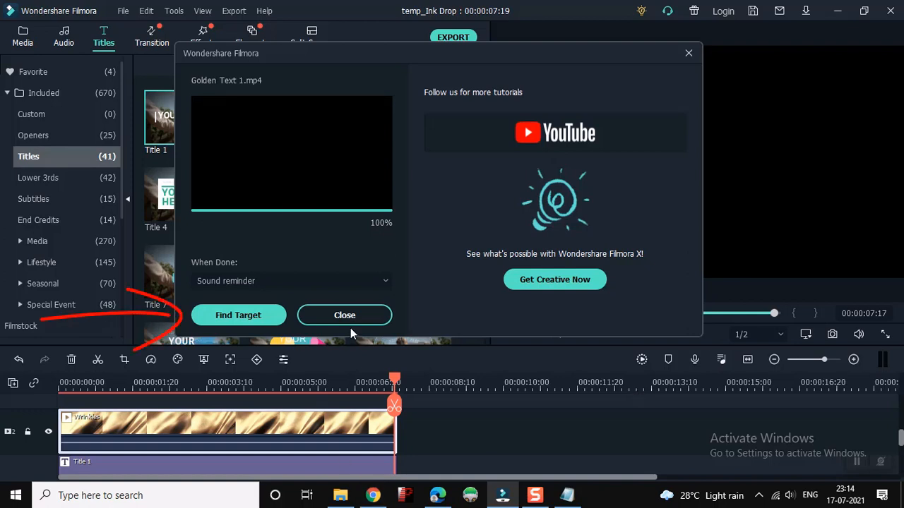
Locate the exported Golden Text 1.mp4 in its folder and import it into the project media
left_click(259, 320)
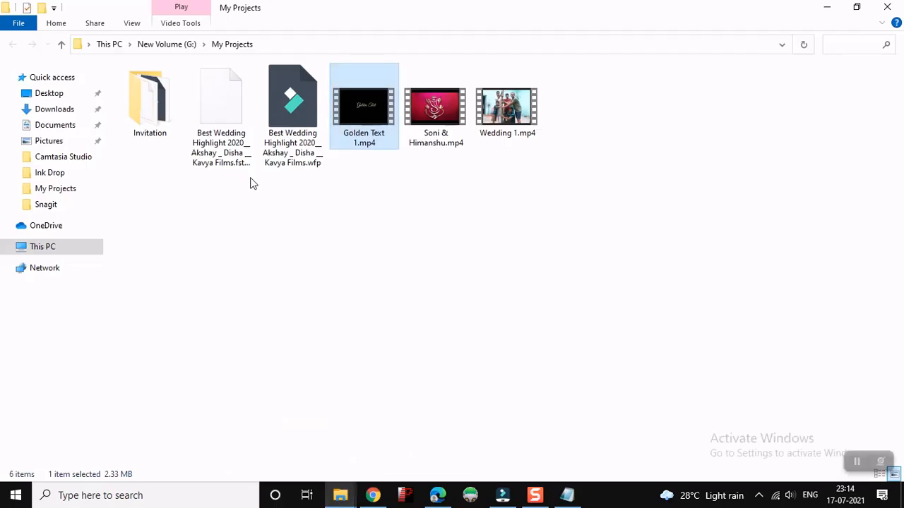
left_click_drag(370, 132, 332, 260)
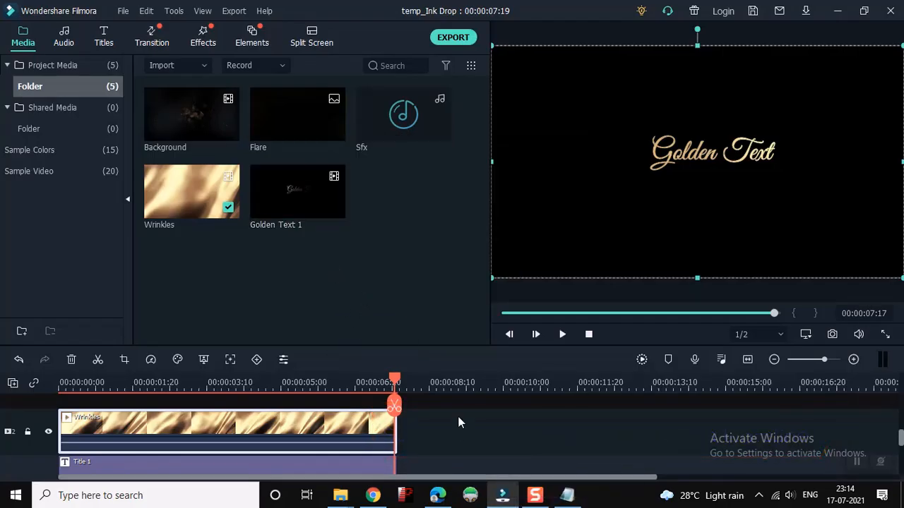
Delete all the existing clips from the timeline
scroll(455, 422, "down", 1)
scroll(453, 421, "up", 1)
left_click_drag(453, 421, 132, 456)
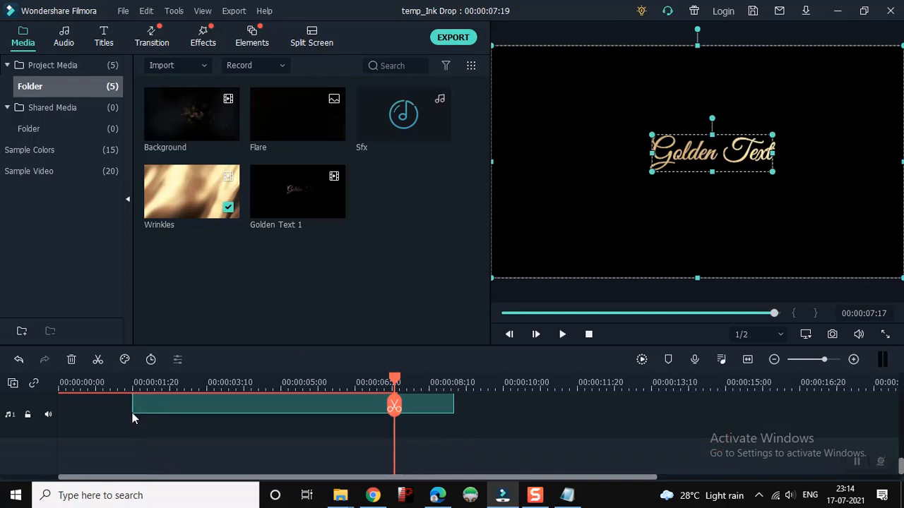
key("Delete")
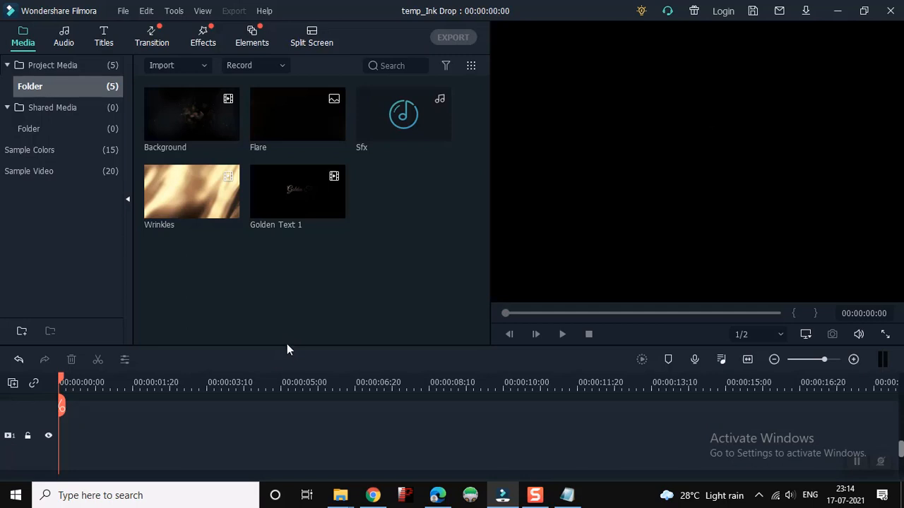
Enlarge the timeline area and place the Golden Text 1 clip at the start of video track 3
left_click_drag(288, 345, 292, 240)
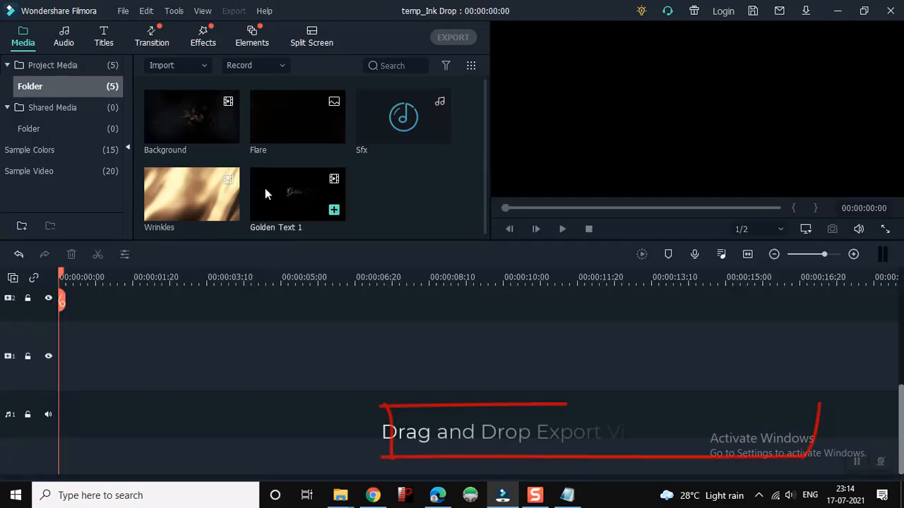
left_click_drag(280, 184, 66, 318)
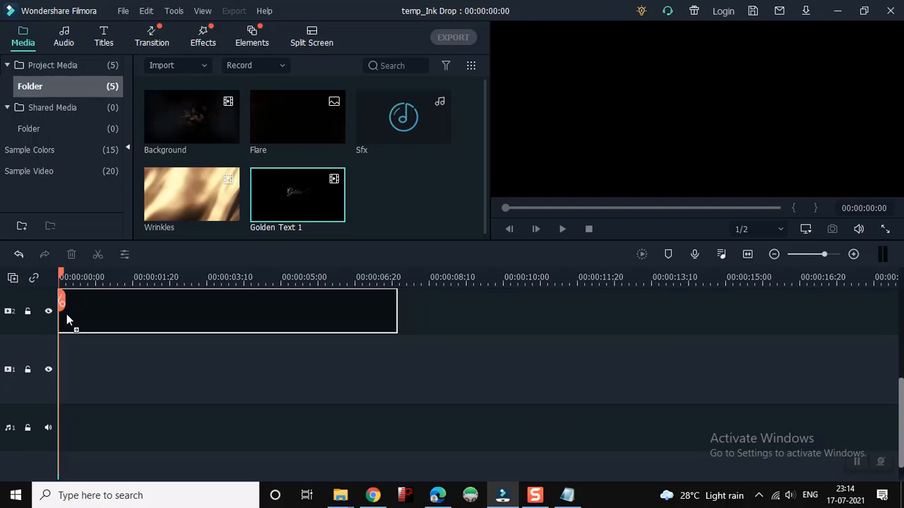
left_click_drag(66, 315, 60, 346)
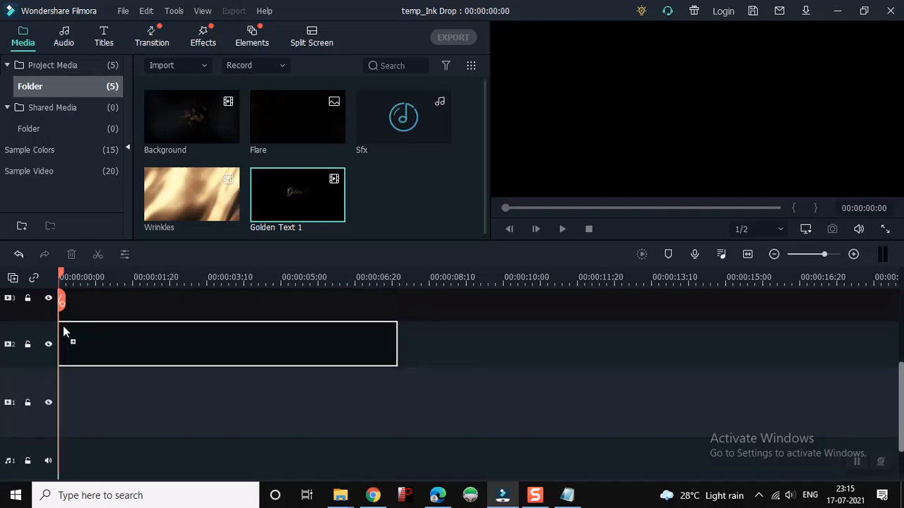
left_click_drag(63, 325, 69, 308)
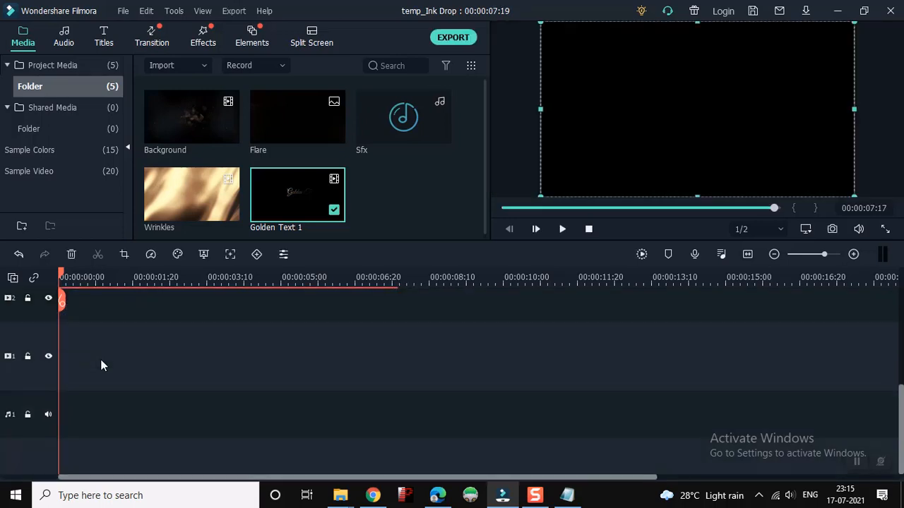
scroll(102, 365, "up", 5)
scroll(104, 360, "down", 3)
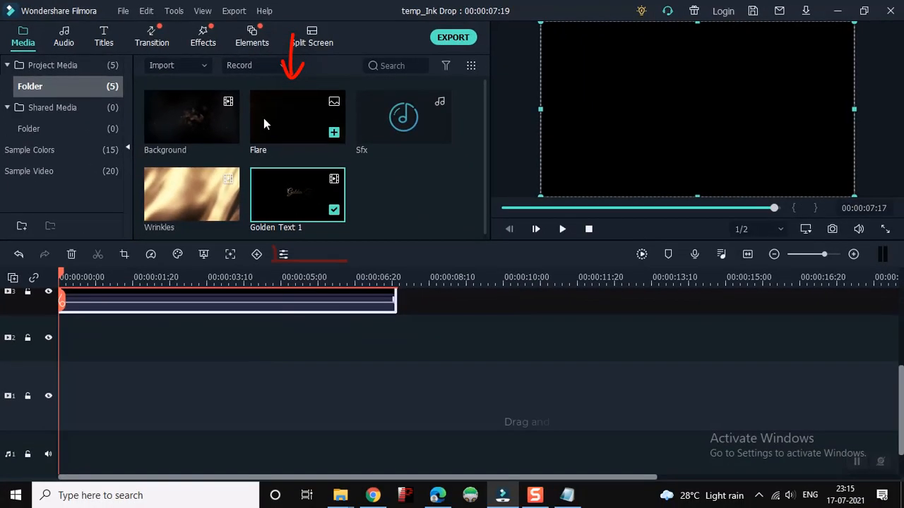
Place the Flare image at the start of video track 1 and extend it to the end of the Golden Text 1 clip
left_click(292, 116)
left_click_drag(292, 116, 60, 404)
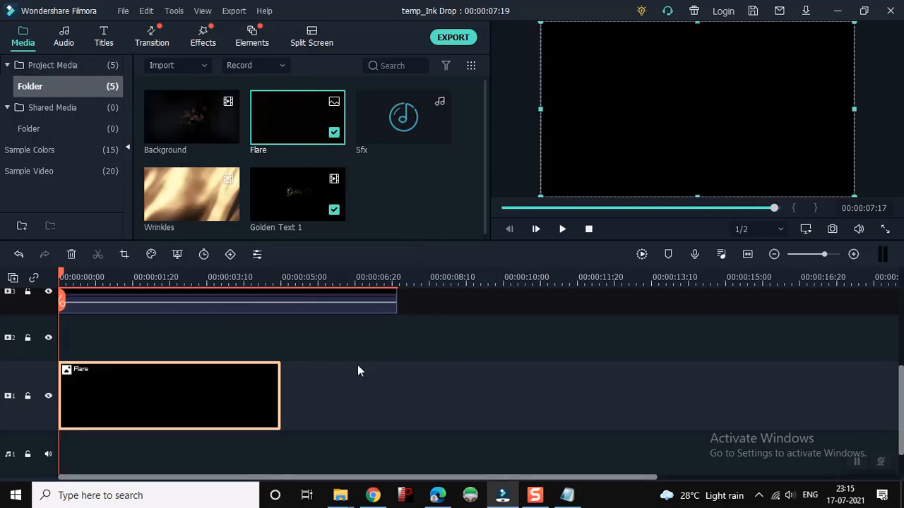
left_click_drag(281, 371, 397, 374)
scroll(299, 346, "up", 1)
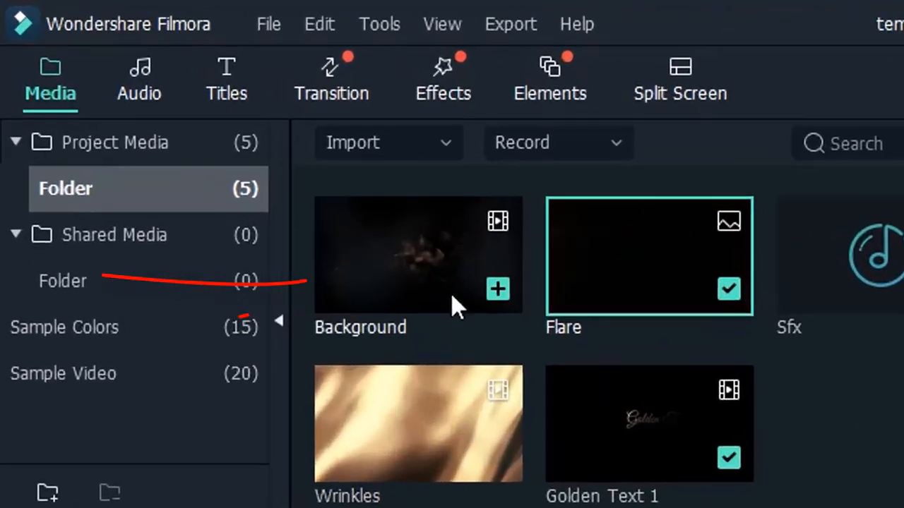
Place the Background clip at the start of video track 2
left_click_drag(433, 278, 447, 317)
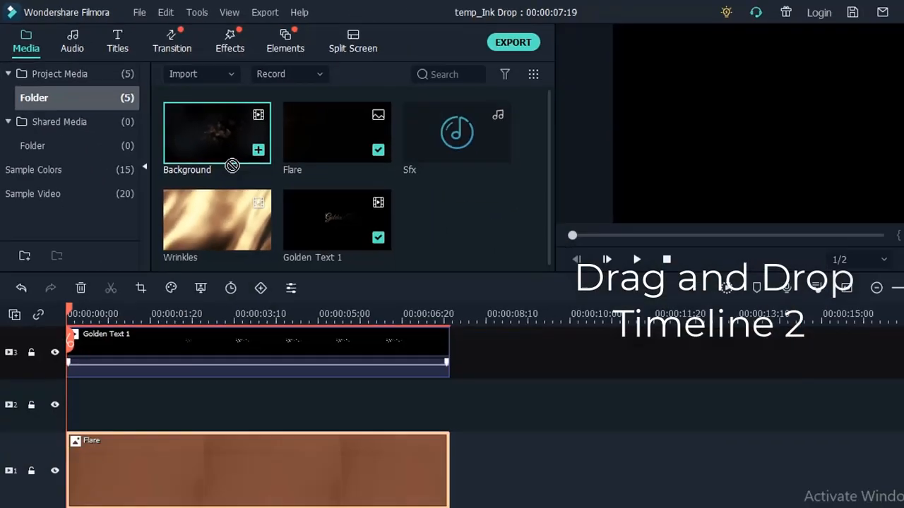
left_click_drag(232, 166, 57, 404)
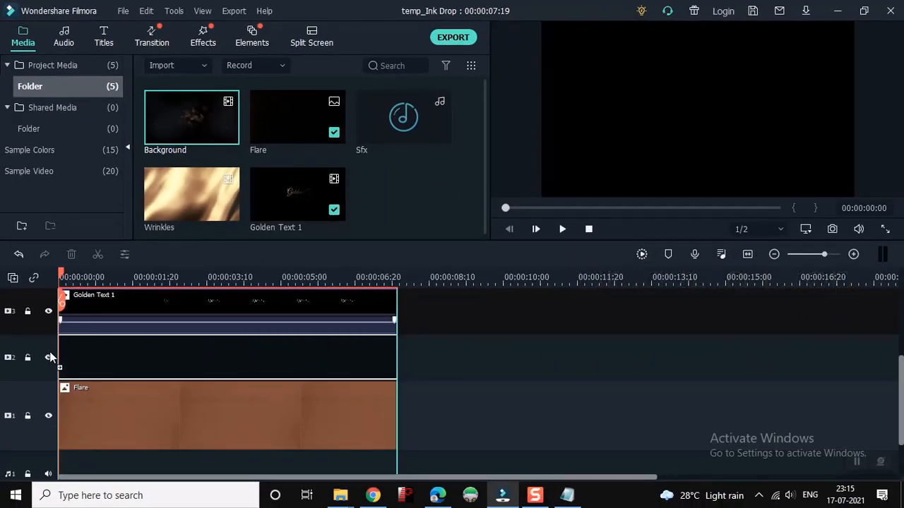
Set the Flare image's compositing opacity to 50% and apply the change
left_click(322, 426)
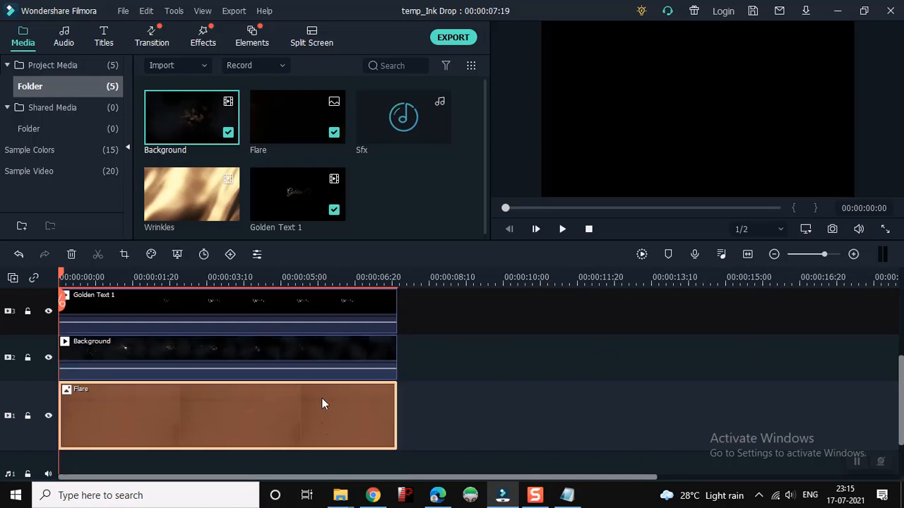
double_click(298, 394)
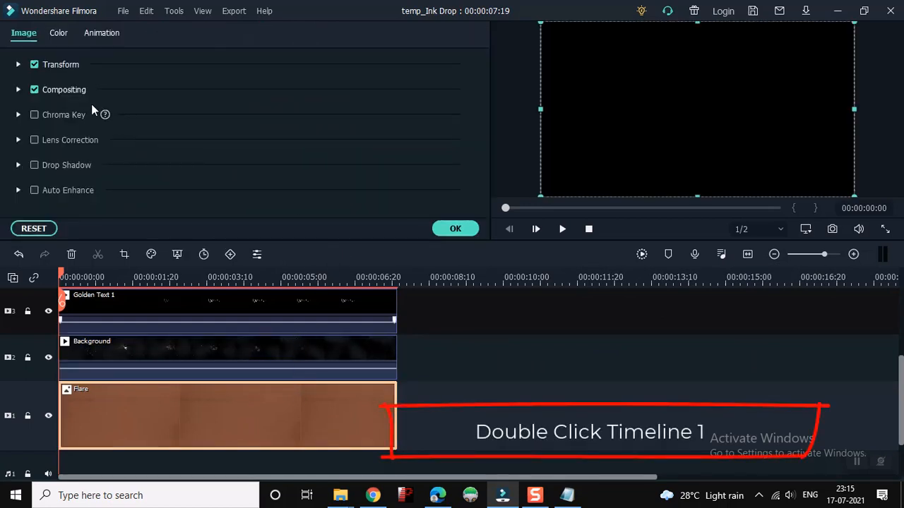
left_click(18, 90)
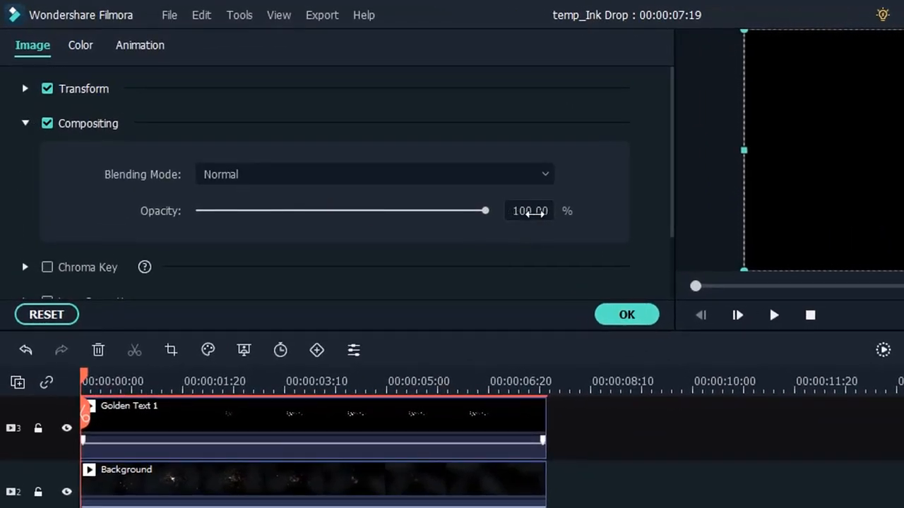
double_click(537, 214)
type("50")
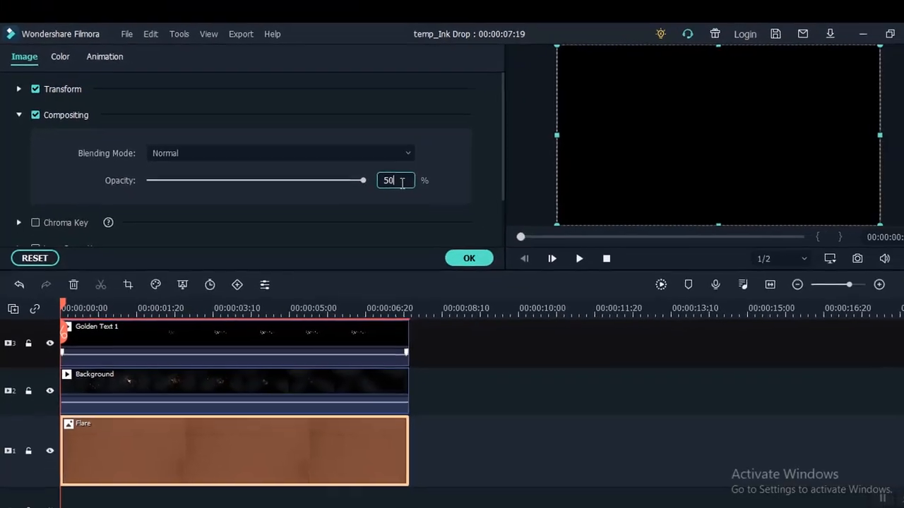
key("Return")
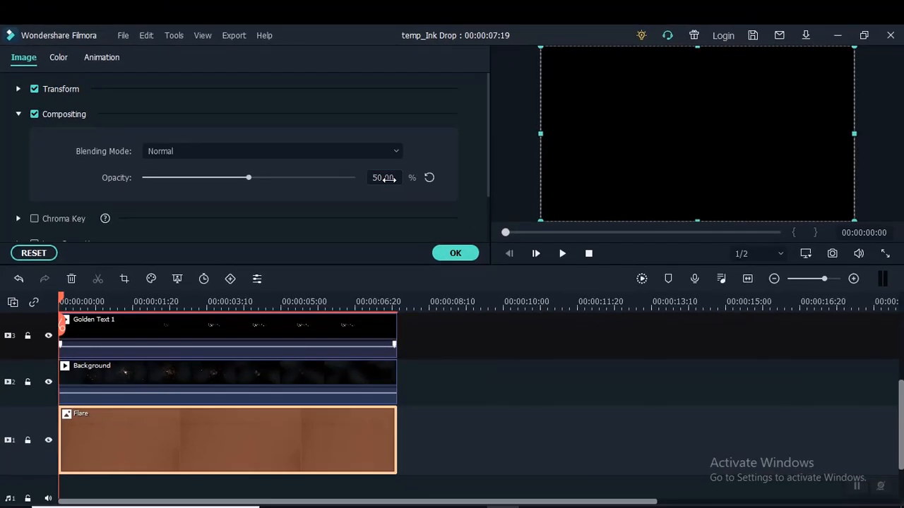
left_click(466, 254)
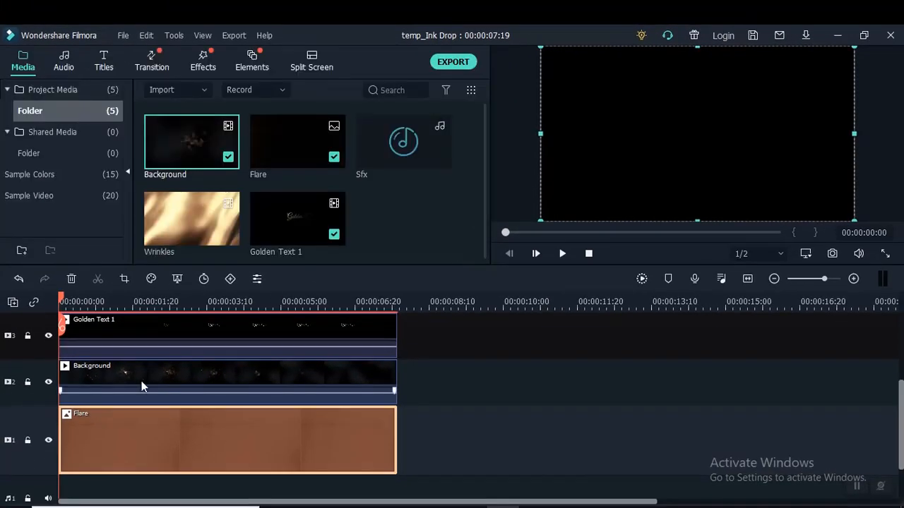
Play the layered composition and check the Background clip's video settings
key("space")
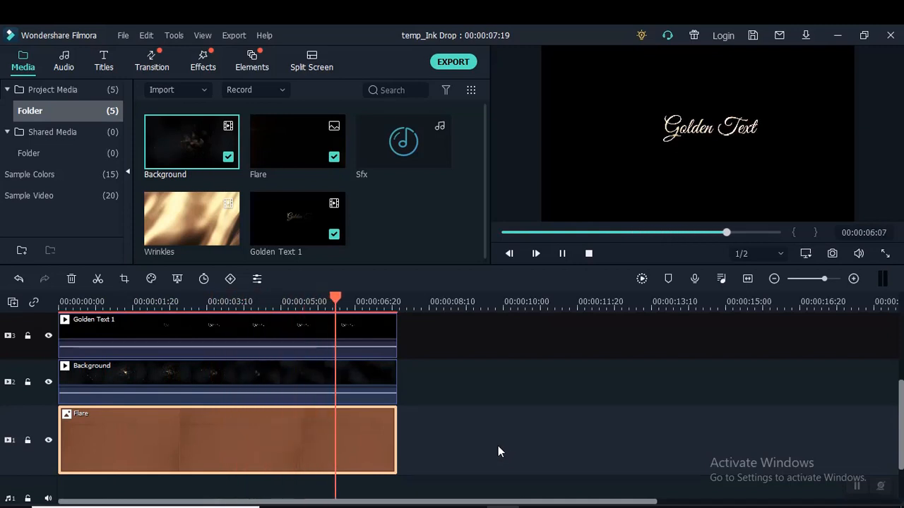
key("space")
scroll(544, 407, "up", 1)
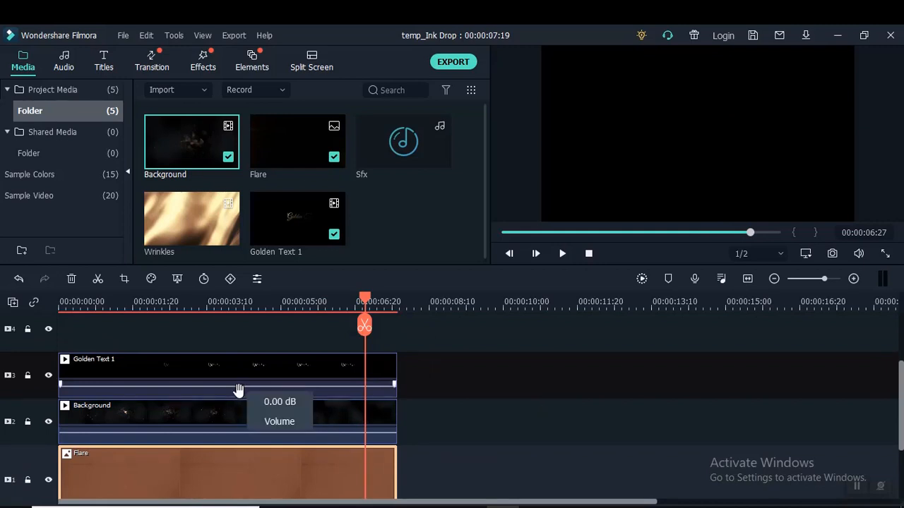
double_click(236, 417)
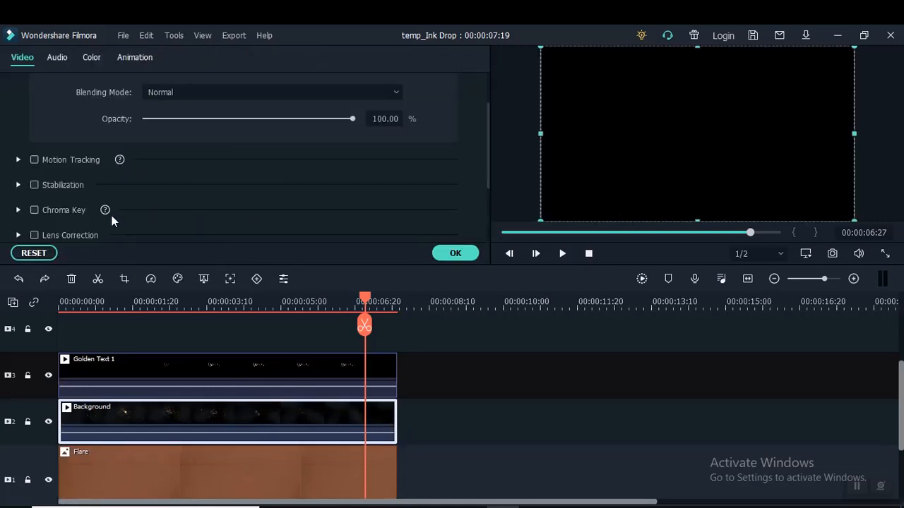
left_click(456, 255)
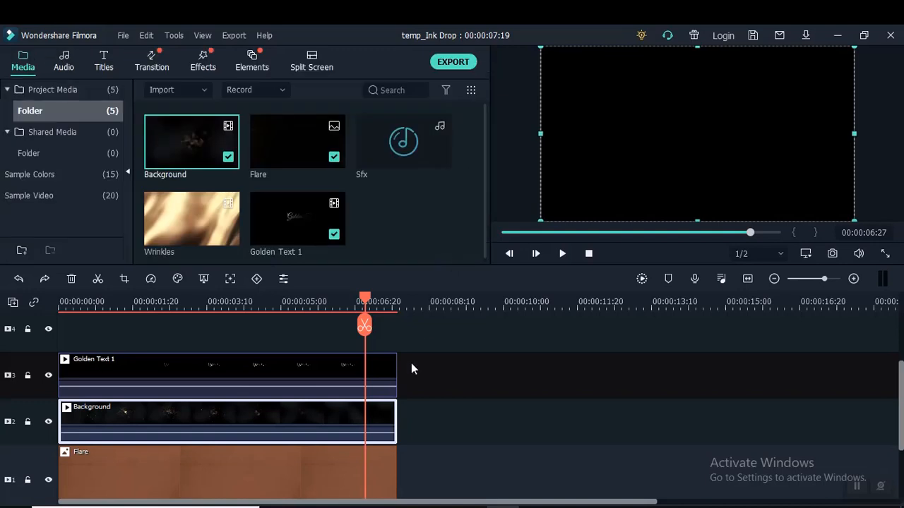
Play the layered composition from the beginning and check how the Golden Text 1 clip covers the Background clip
key("space")
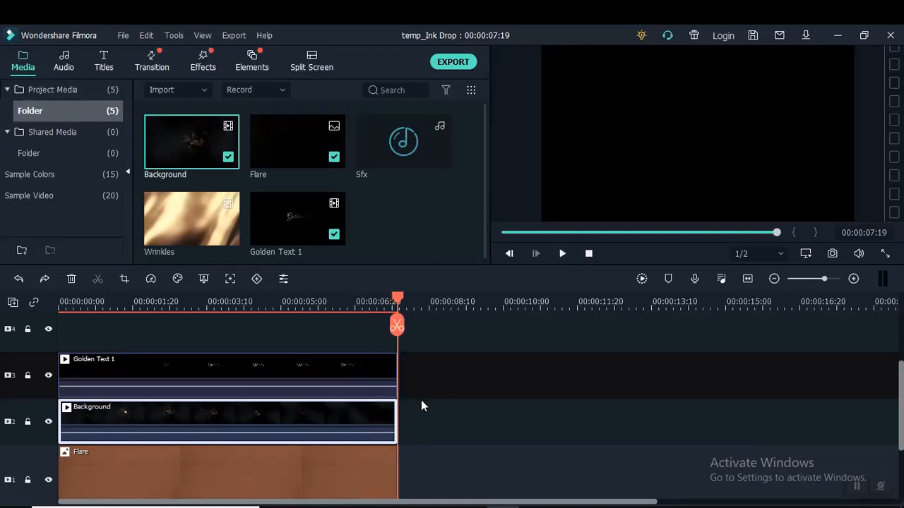
key("space")
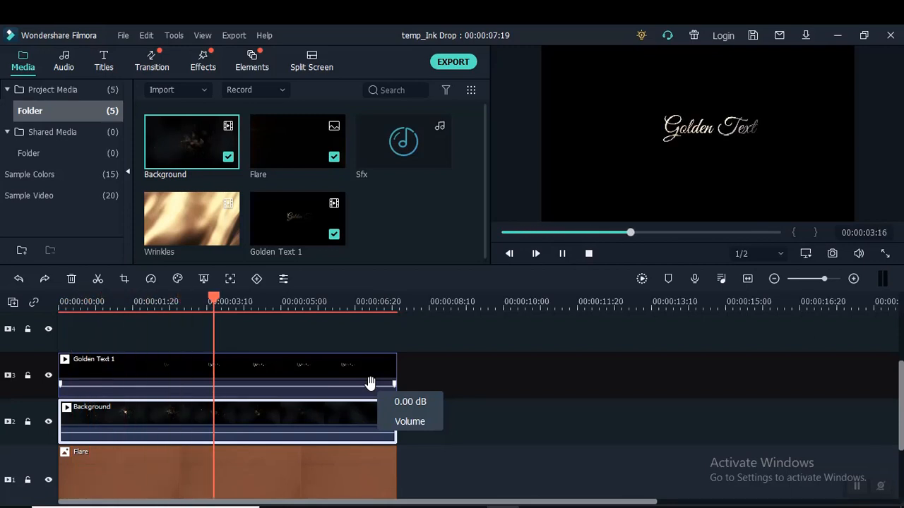
key("space")
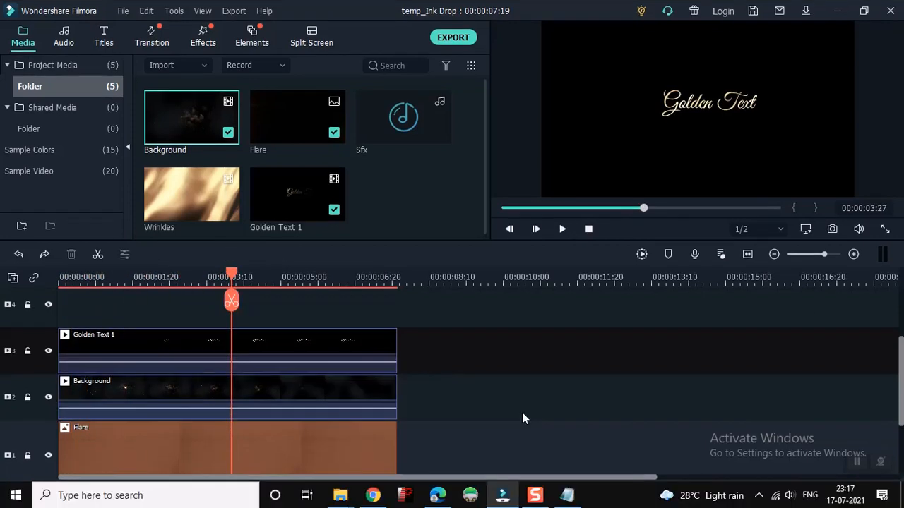
left_click_drag(233, 277, 60, 277)
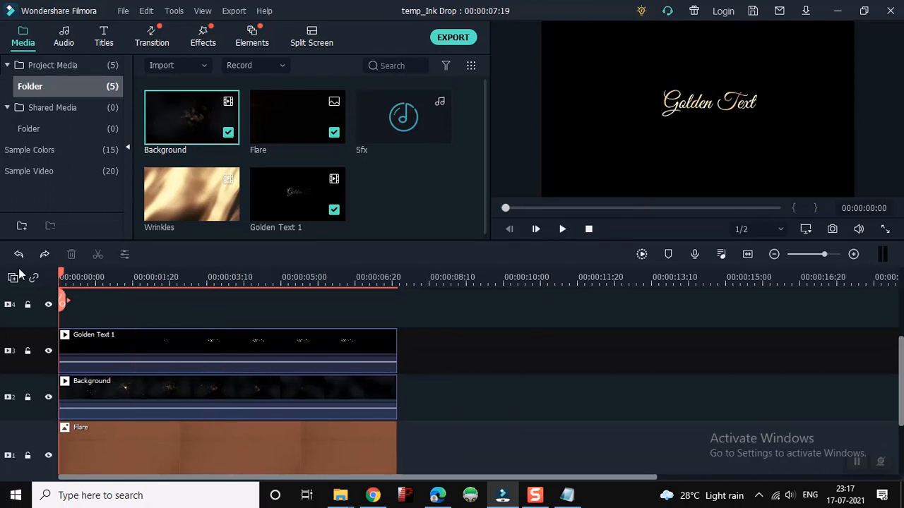
key("space")
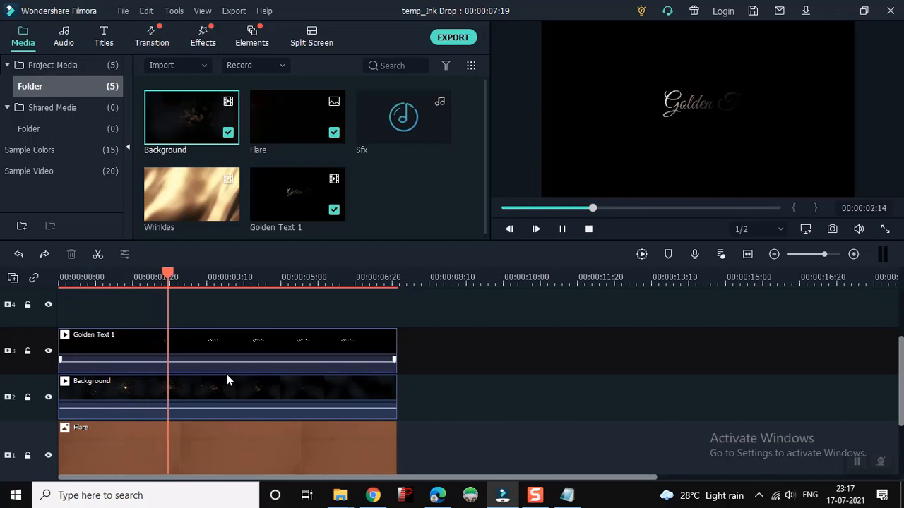
key("space")
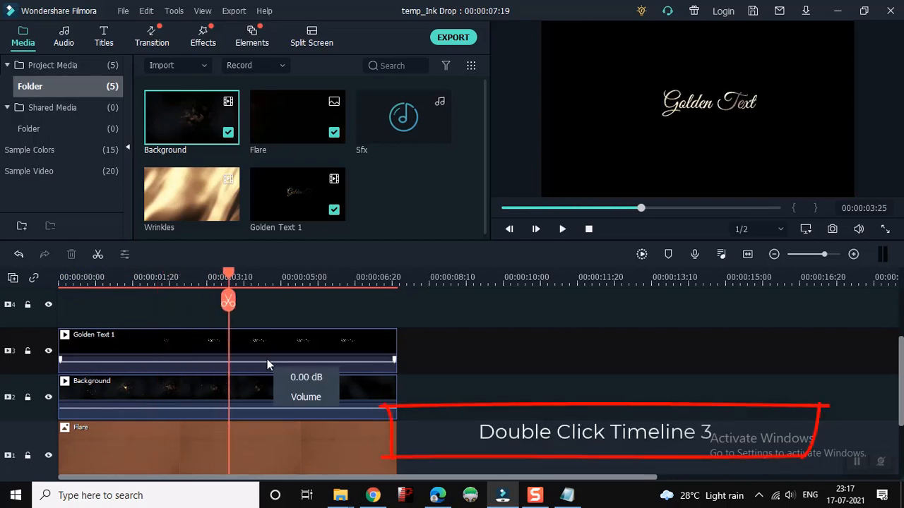
Set the blending mode of the Golden Text 1 clip on video track 3 to Screen
left_click(274, 355)
double_click(273, 355)
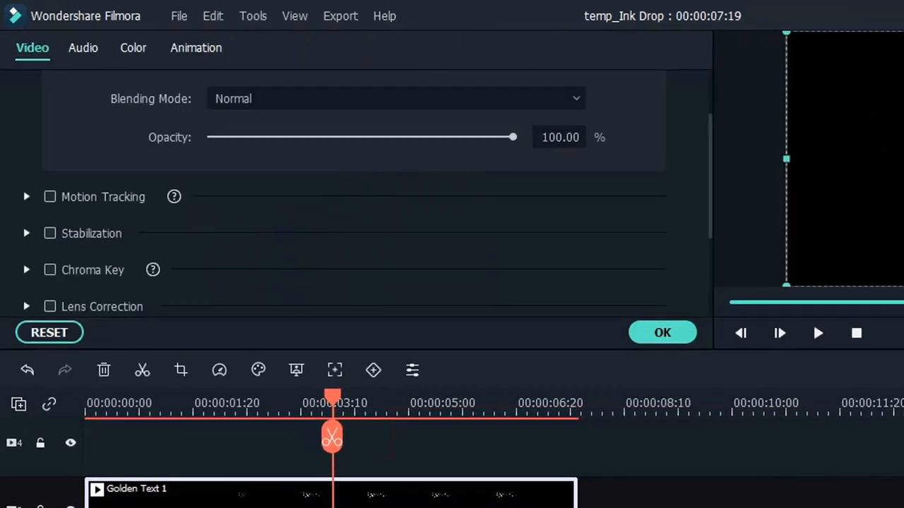
left_click(362, 99)
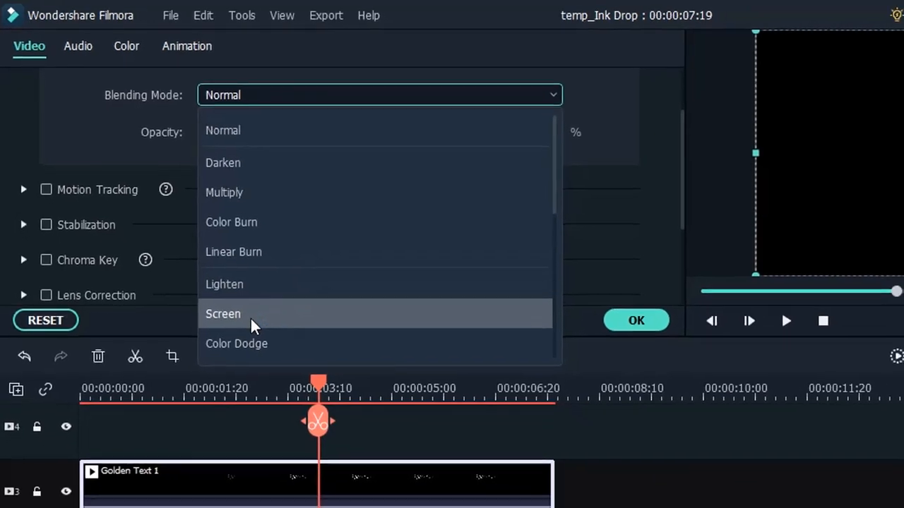
left_click(260, 328)
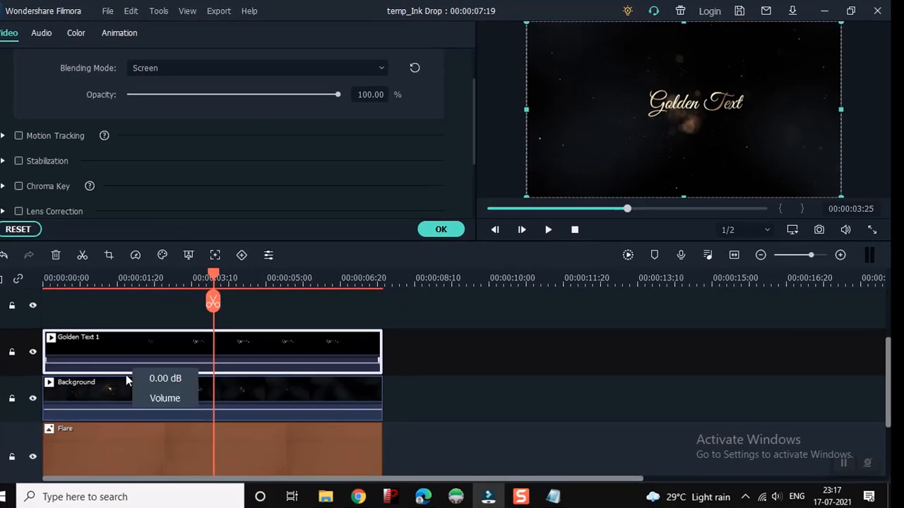
Set the Flare image's opacity to 50%, apply the change, and play the composition from the beginning
left_click(131, 451)
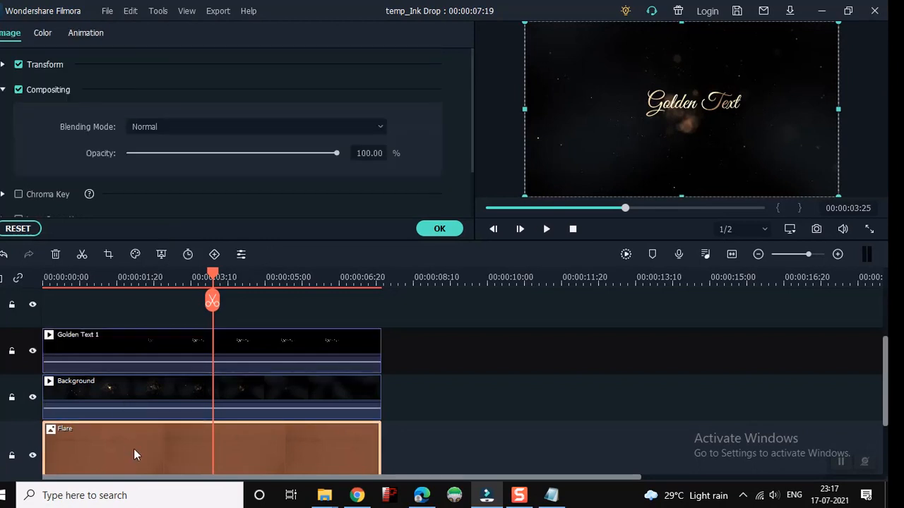
left_click(368, 155)
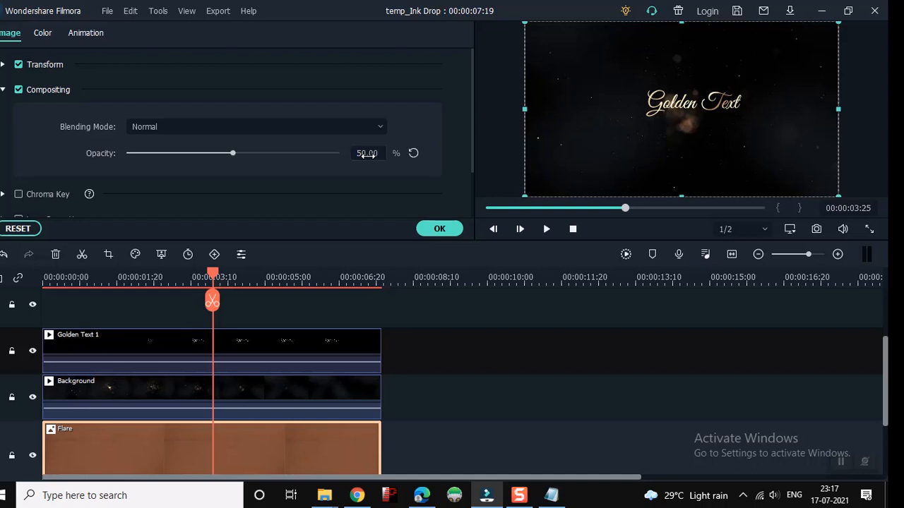
left_click(440, 229)
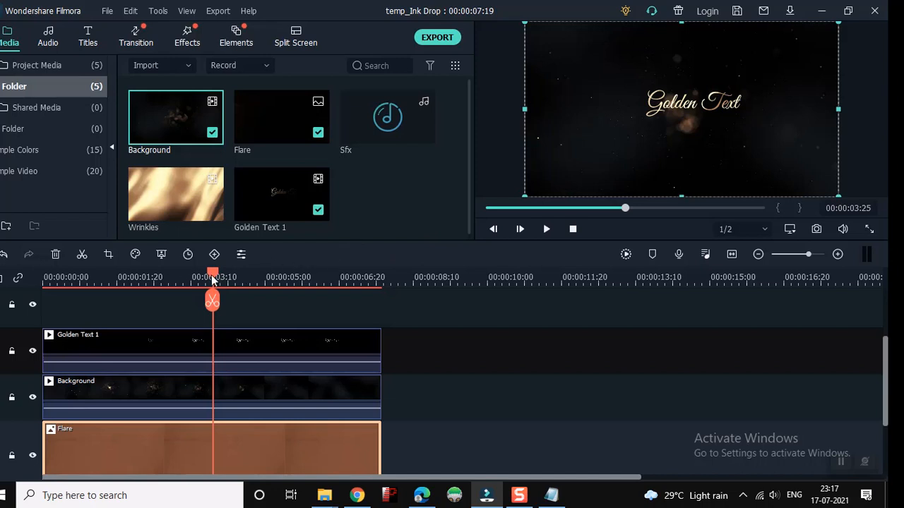
left_click_drag(214, 280, 6, 271)
key("space")
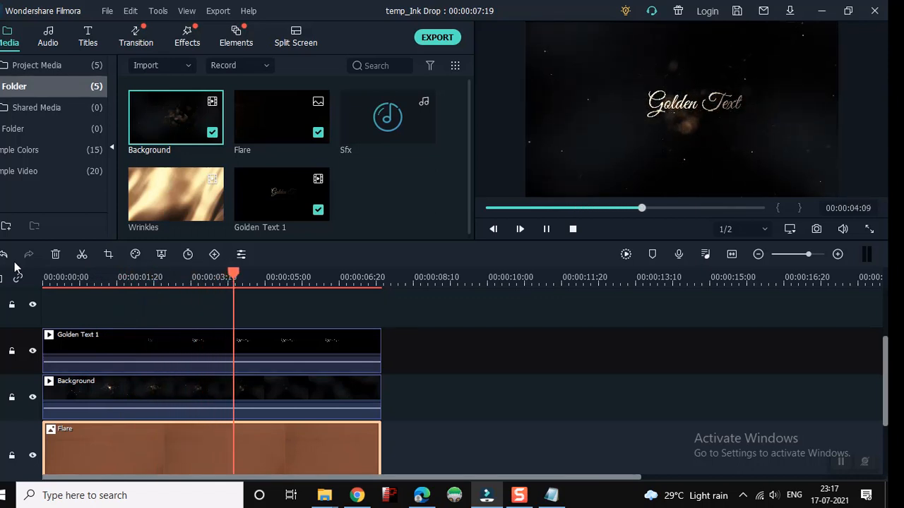
key("space")
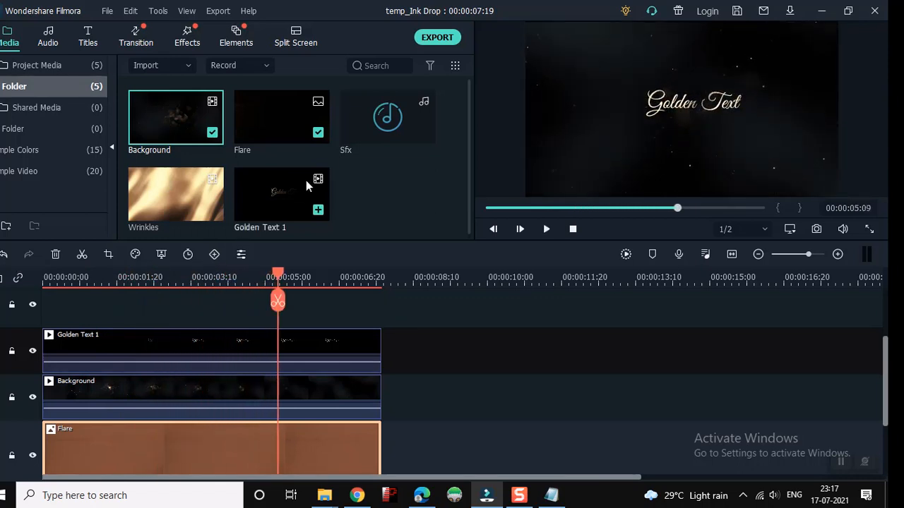
Place the Sfx audio file on the audio track below Flare, starting at about 00:00:01:27
left_click(379, 141)
scroll(338, 396, "down", 2)
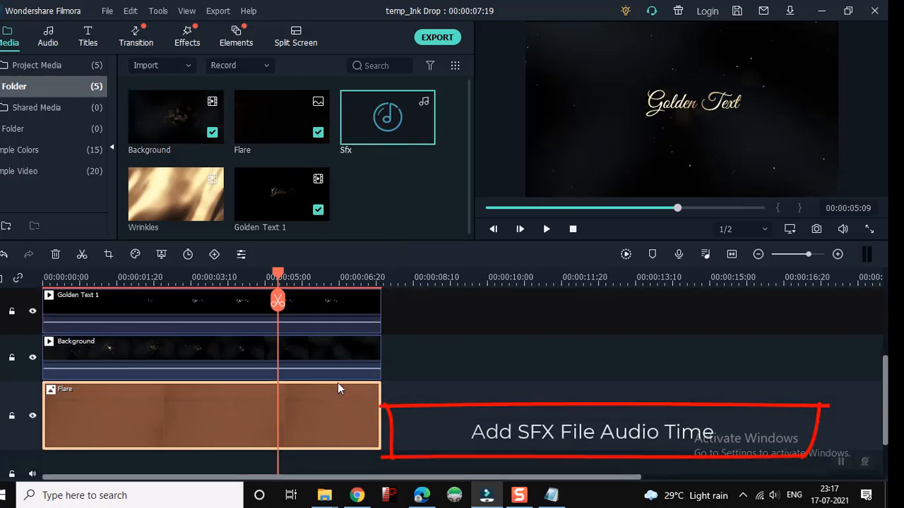
scroll(337, 387, "down", 1)
left_click_drag(379, 127, 127, 412)
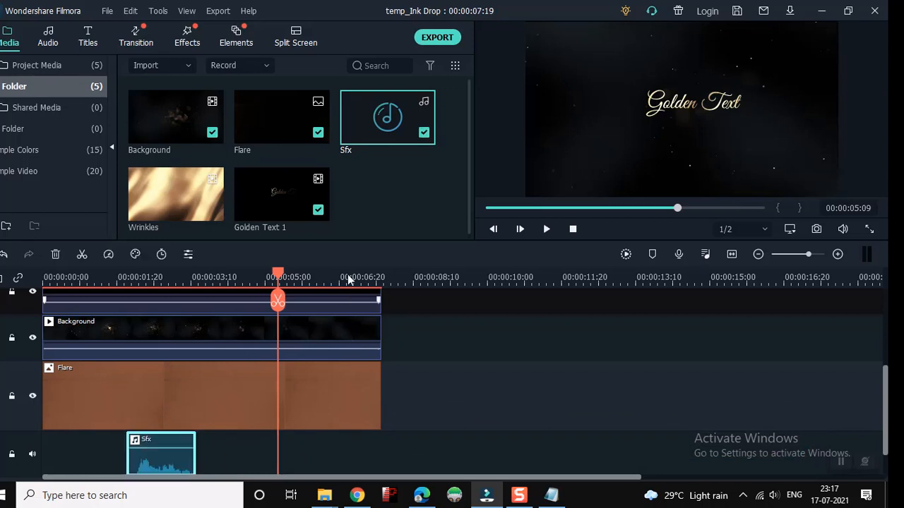
Play back the composition, shift the Sfx clip earlier to start at about 00:00:01:06, and raise its volume to 7.18 dB
left_click_drag(242, 275, 33, 286)
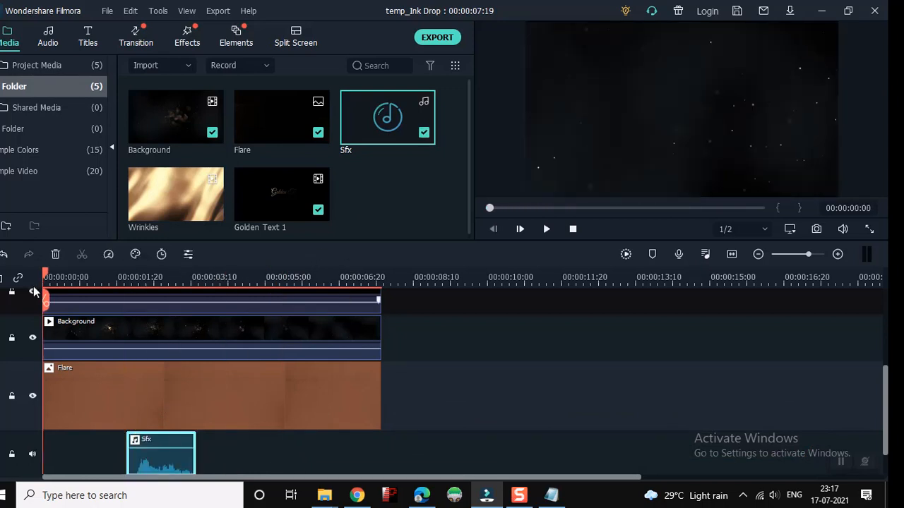
key("space")
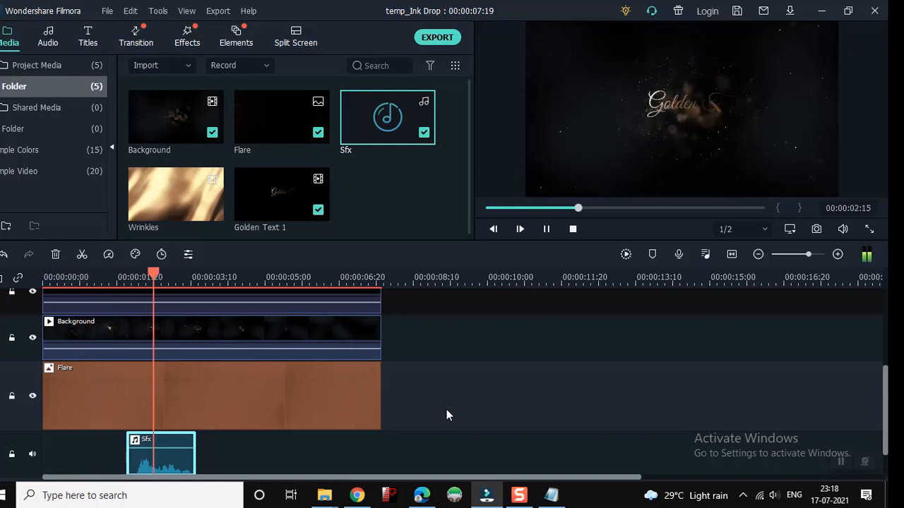
key("space")
left_click_drag(142, 462, 122, 462)
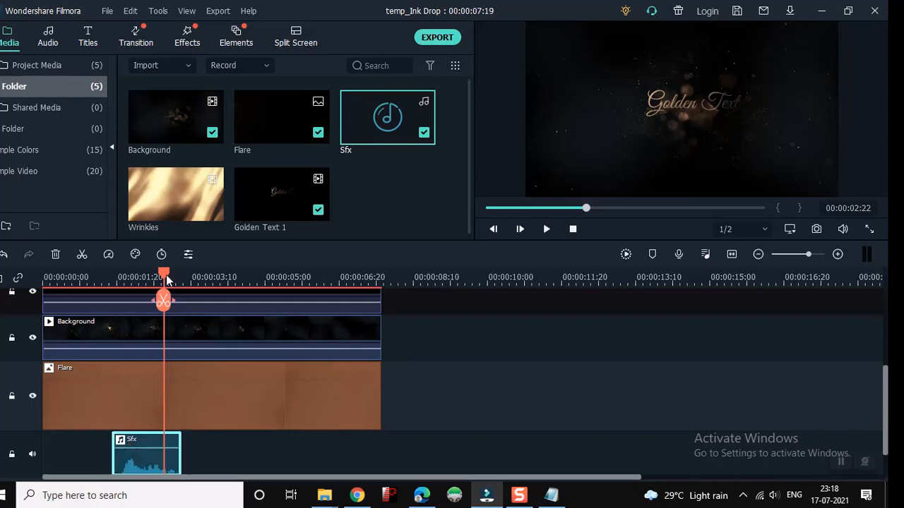
left_click_drag(165, 274, 21, 302)
key("space")
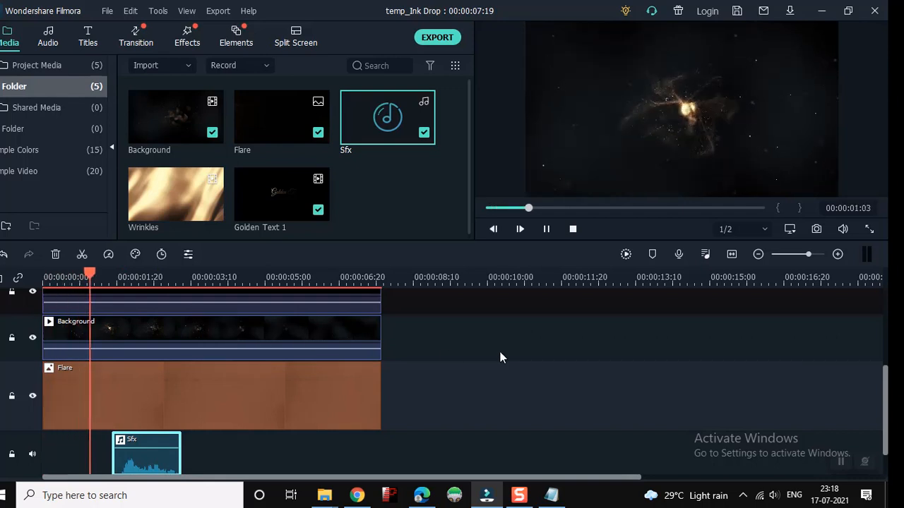
key("space")
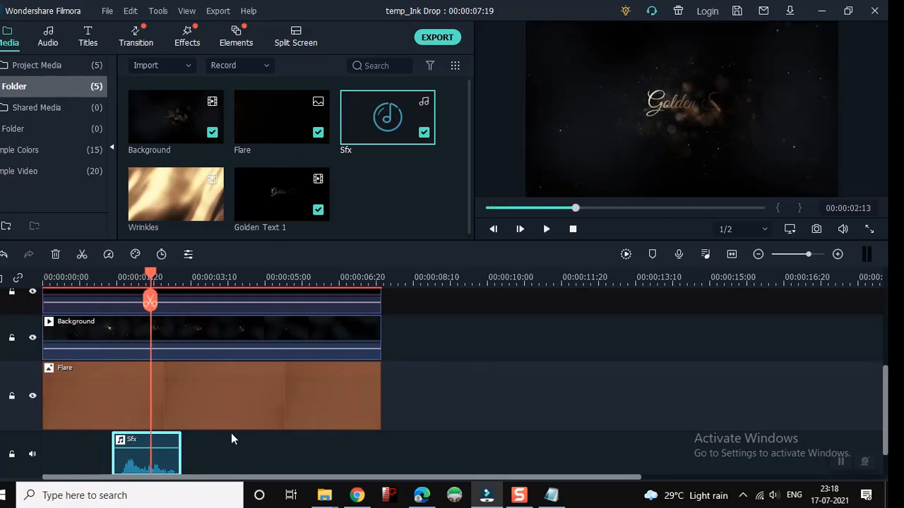
mouse_move(128, 449)
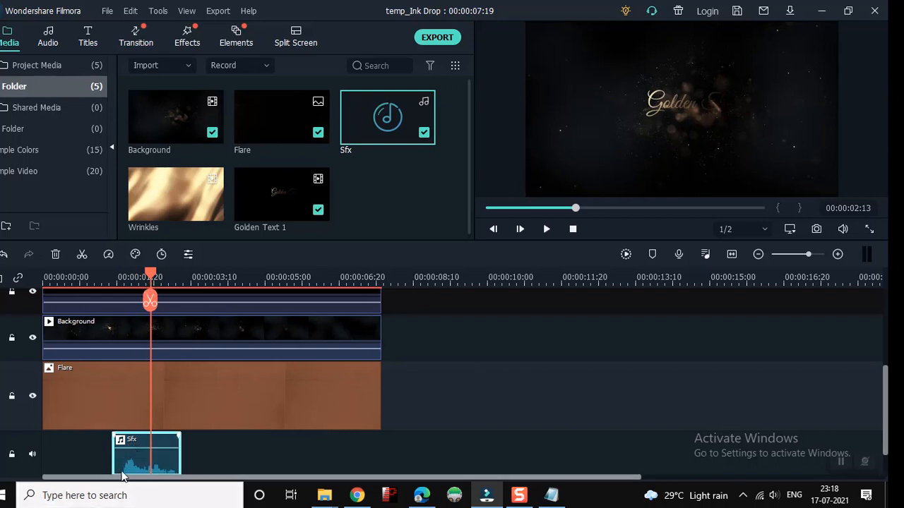
mouse_move(129, 459)
left_mouse_down()
mouse_move(115, 459)
mouse_move(121, 443)
left_mouse_up()
mouse_move(119, 447)
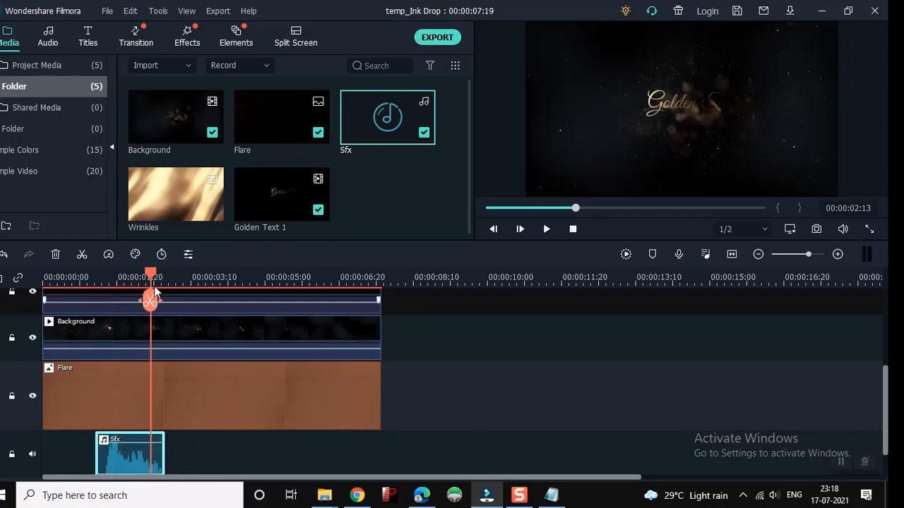
Check the sound timing by playback, move the Sfx clip earlier to start at about 00:00:00:24, and replay the composition from the beginning
left_click_drag(150, 276, 44, 275)
key("space")
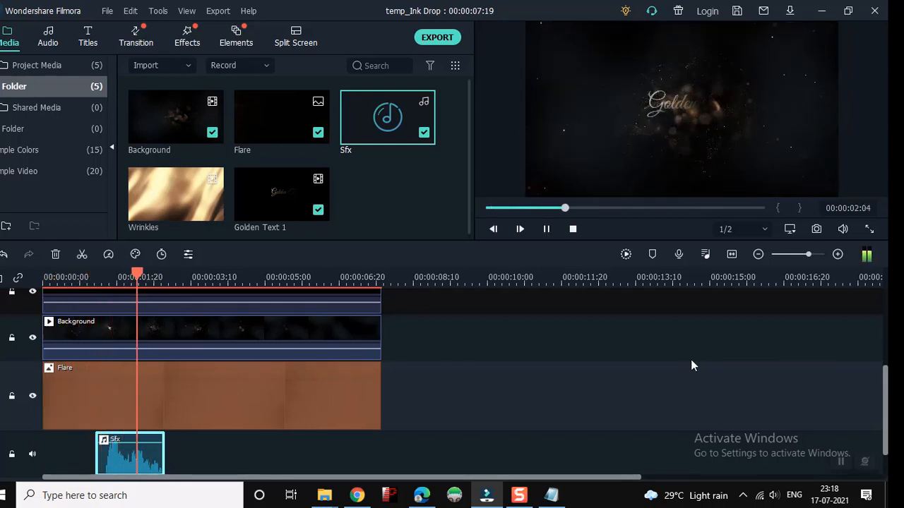
key("space")
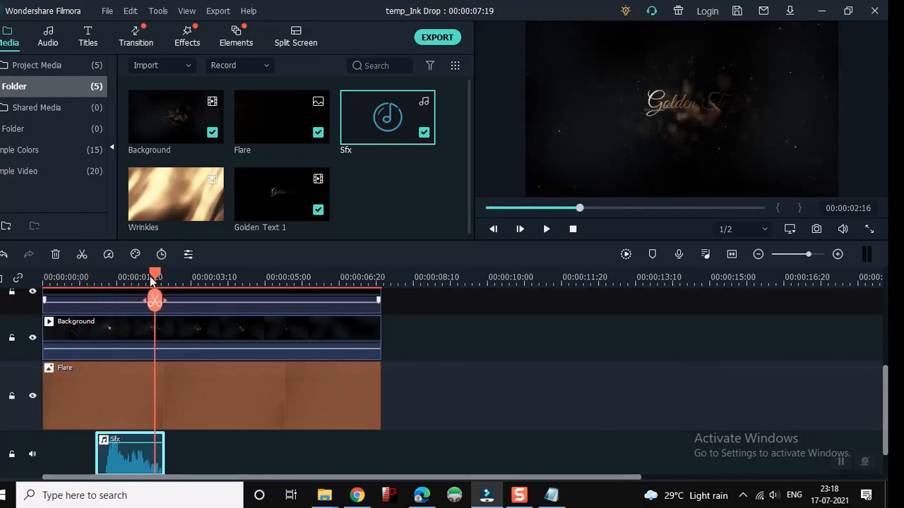
left_click_drag(157, 278, 45, 276)
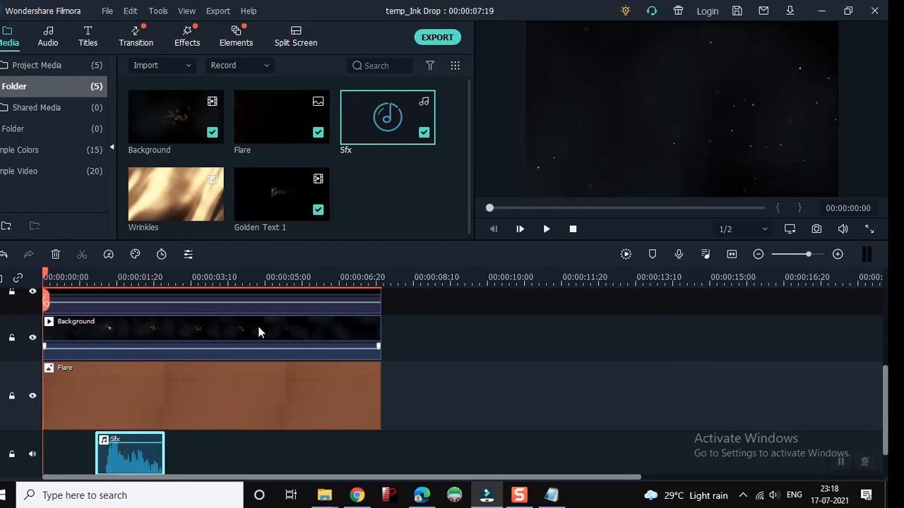
key("space")
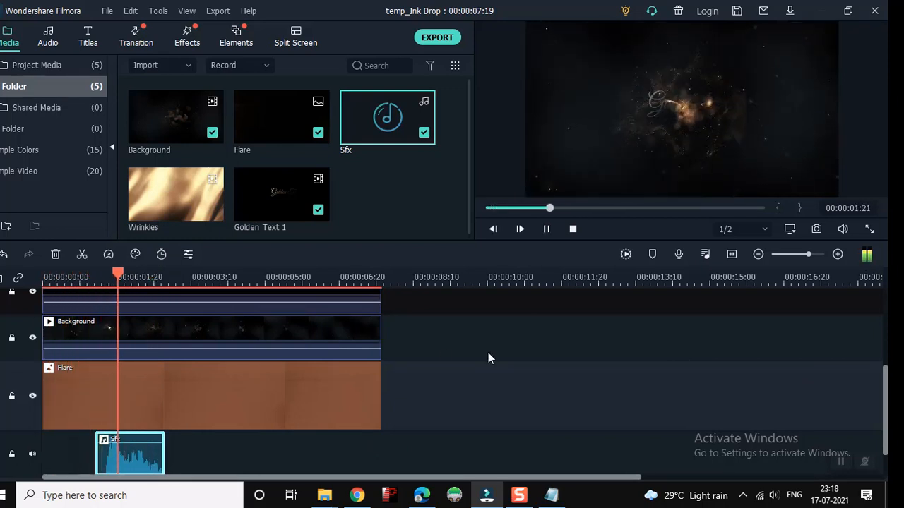
key("space")
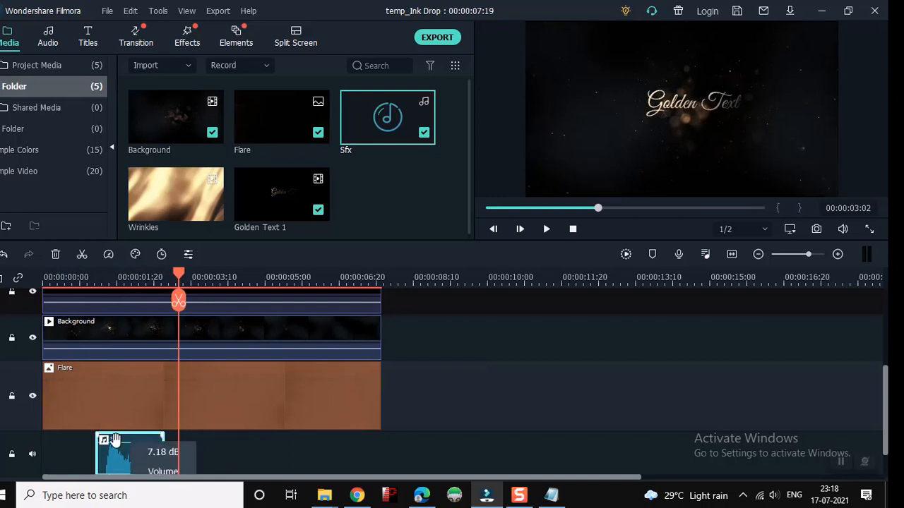
left_click_drag(122, 461, 103, 461)
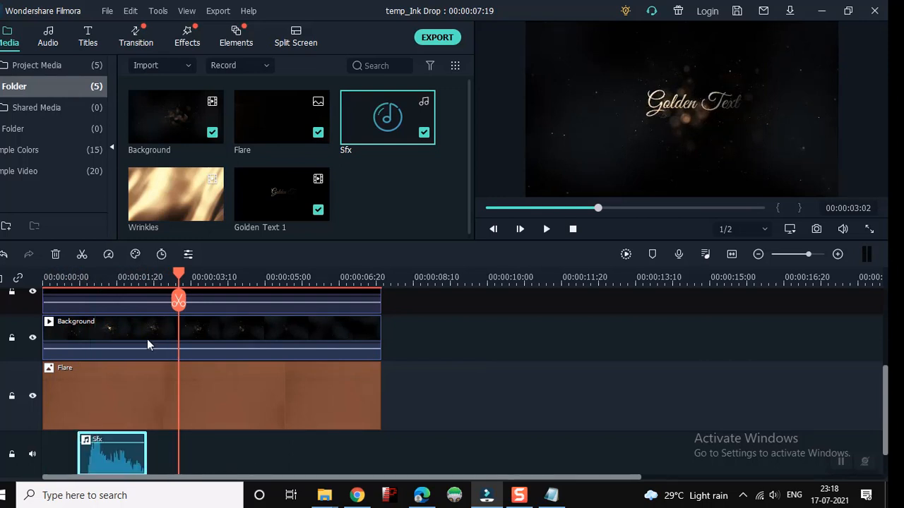
left_click_drag(180, 275, 44, 275)
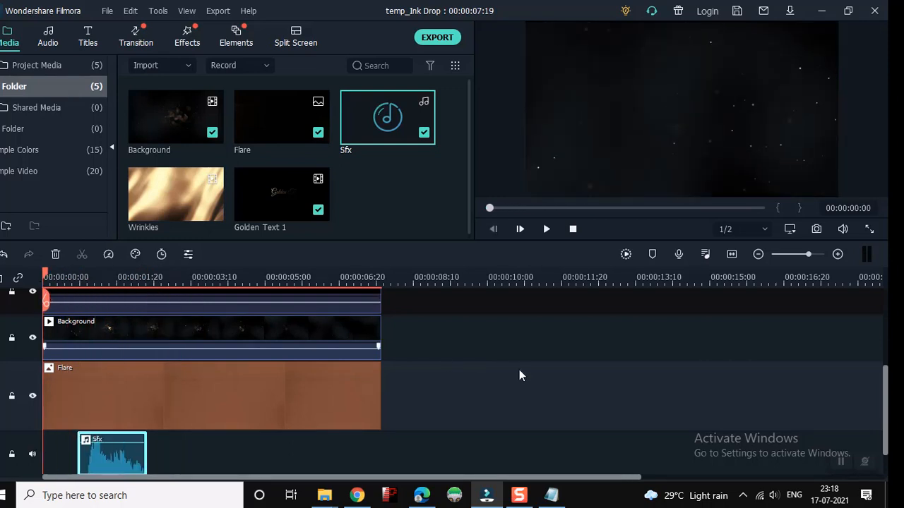
key("space")
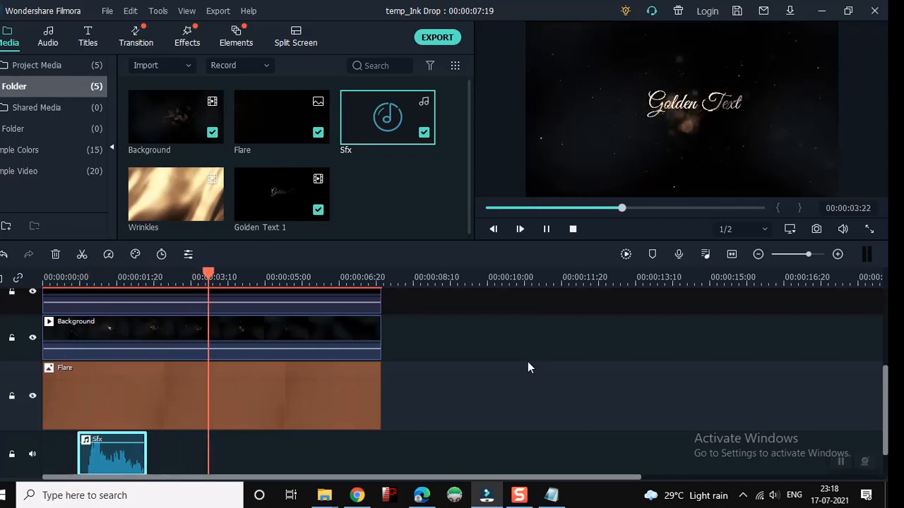
key("space")
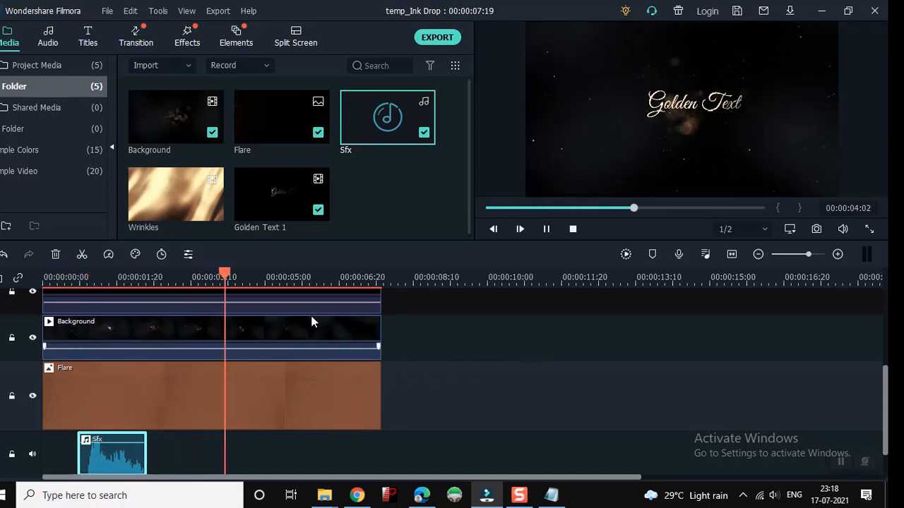